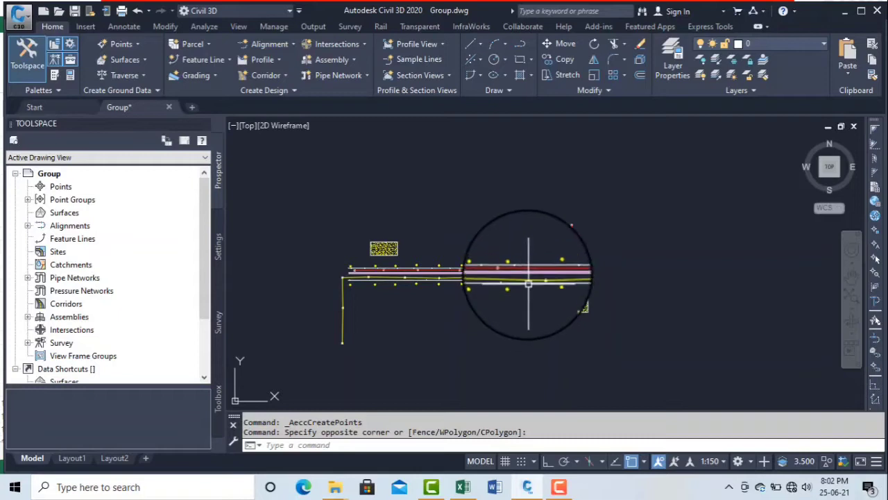
# Examine the yellow polyline with cyan square markers from its southern end and along the full length of the road.
pyautogui.scroll(4, 526, 274)
pyautogui.scroll(-4, 533, 269)
pyautogui.scroll(-2, 347, 291)
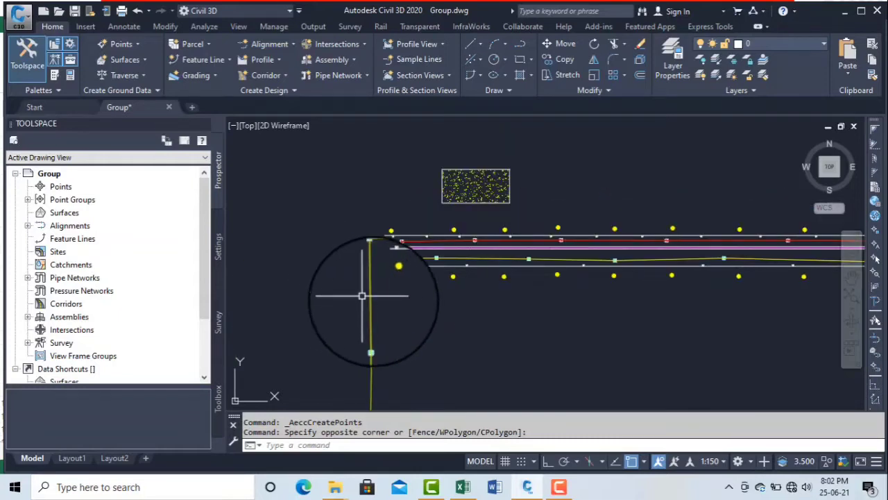
pyautogui.moveTo(394, 306); pyautogui.dragTo(348, 233, button='middle')
pyautogui.scroll(3, 372, 209)
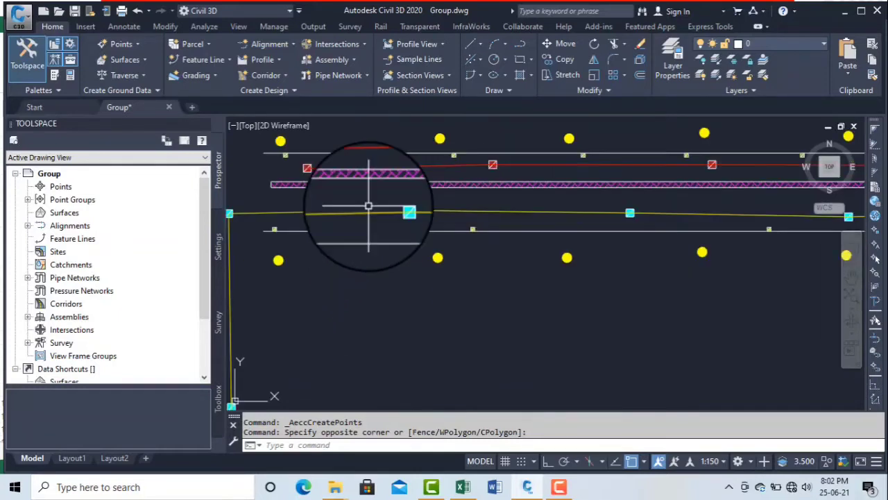
pyautogui.scroll(-2, 347, 268)
pyautogui.scroll(5, 323, 329)
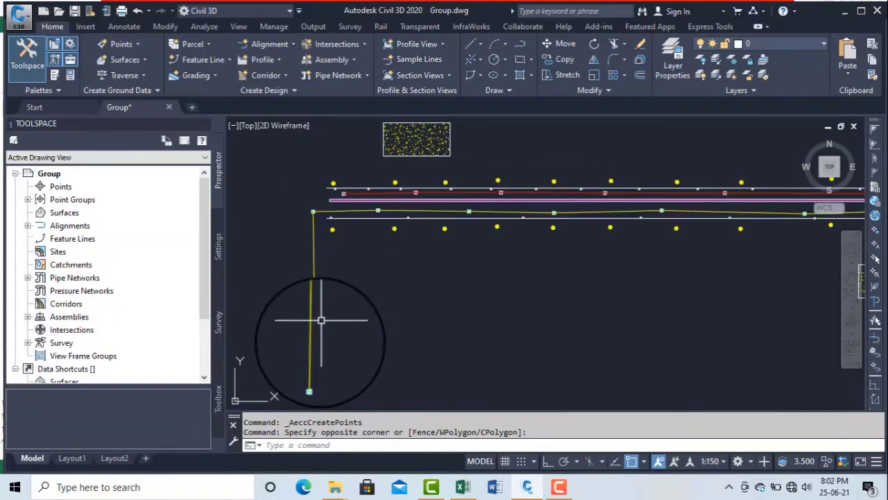
pyautogui.scroll(3, 317, 333)
pyautogui.scroll(-3, 317, 305)
pyautogui.scroll(3, 316, 254)
pyautogui.moveTo(316, 255)
pyautogui.mouseDown(button='middle')
pyautogui.moveTo(304, 368)
pyautogui.moveTo(305, 340)
pyautogui.mouseUp(button='middle')
pyautogui.scroll(-4, 352, 222)
pyautogui.scroll(2, 458, 212)
pyautogui.moveTo(459, 212)
pyautogui.mouseDown(button='middle')
pyautogui.moveTo(293, 204)
pyautogui.moveTo(305, 203)
pyautogui.mouseUp(button='middle')
pyautogui.moveTo(534, 215); pyautogui.dragTo(402, 213, button='middle')
pyautogui.moveTo(615, 212)
pyautogui.mouseDown(button='middle')
pyautogui.moveTo(420, 220)
pyautogui.moveTo(444, 218)
pyautogui.mouseUp(button='middle')
pyautogui.scroll(-4, 706, 238)
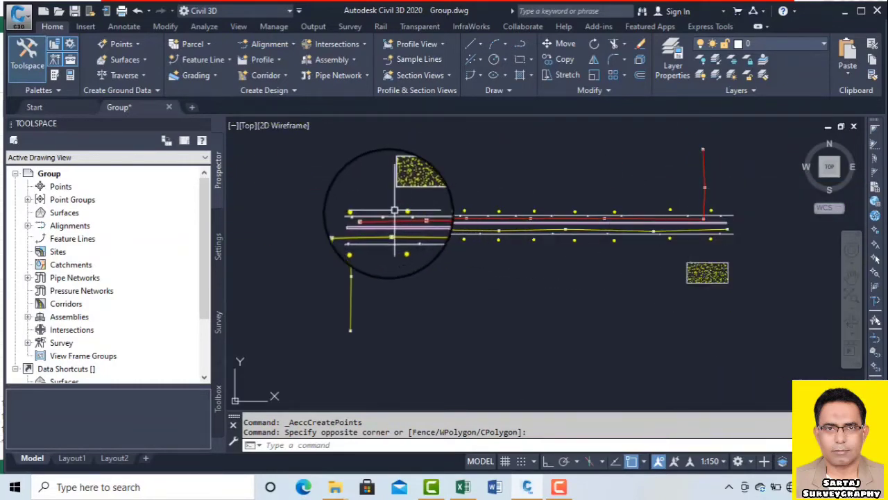
# Examine the red polyline with red square markers along the road and up its northern branch.
pyautogui.scroll(5, 312, 242)
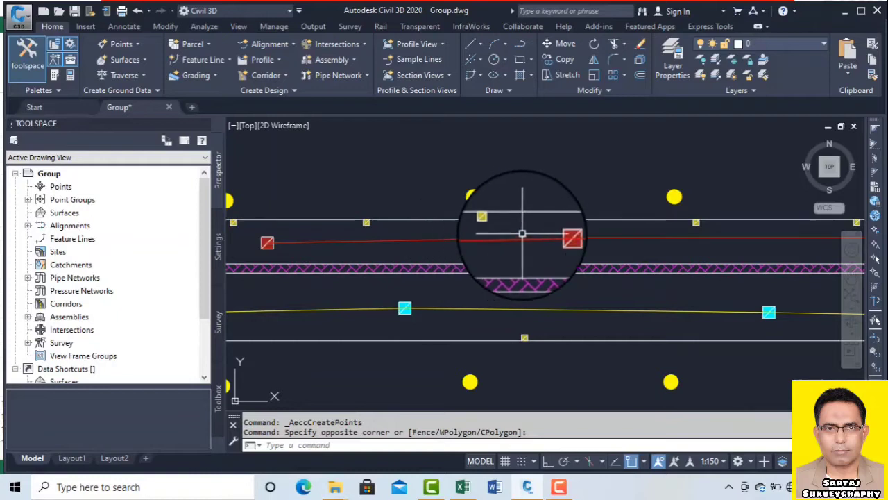
pyautogui.moveTo(545, 233); pyautogui.dragTo(349, 235, button='middle')
pyautogui.scroll(-6, 478, 244)
pyautogui.scroll(2, 729, 252)
pyautogui.moveTo(730, 255); pyautogui.dragTo(463, 297, button='middle')
pyautogui.moveTo(594, 204); pyautogui.dragTo(599, 305, button='middle')
pyautogui.scroll(-2, 603, 216)
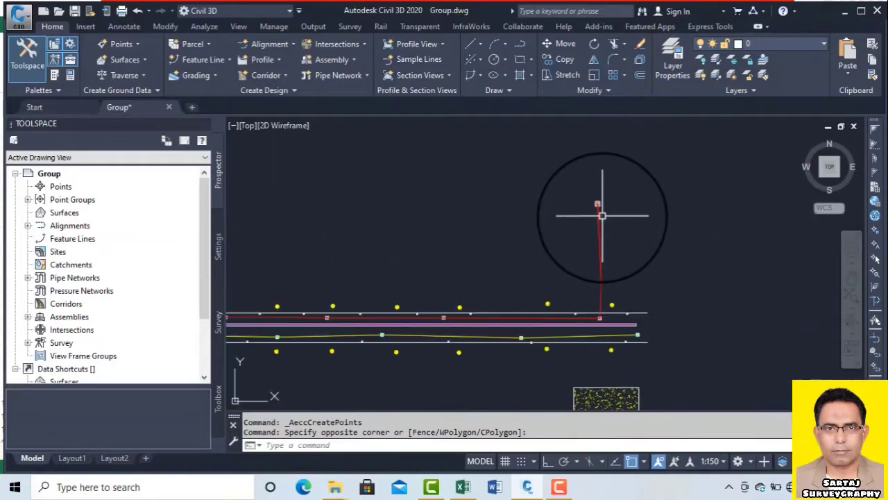
# Examine the yellow circles lining both sides of the road from its western to its eastern end.
pyautogui.moveTo(394, 293); pyautogui.dragTo(627, 285, button='middle')
pyautogui.scroll(6, 284, 299)
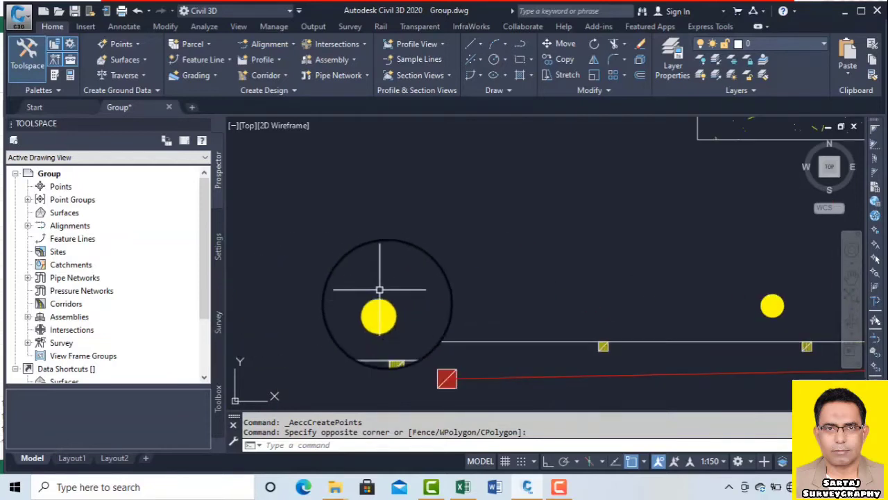
pyautogui.scroll(-6, 367, 267)
pyautogui.moveTo(512, 262); pyautogui.dragTo(325, 227, button='middle')
pyautogui.moveTo(571, 241); pyautogui.dragTo(433, 242, button='middle')
pyautogui.moveTo(654, 258); pyautogui.dragTo(524, 254, button='middle')
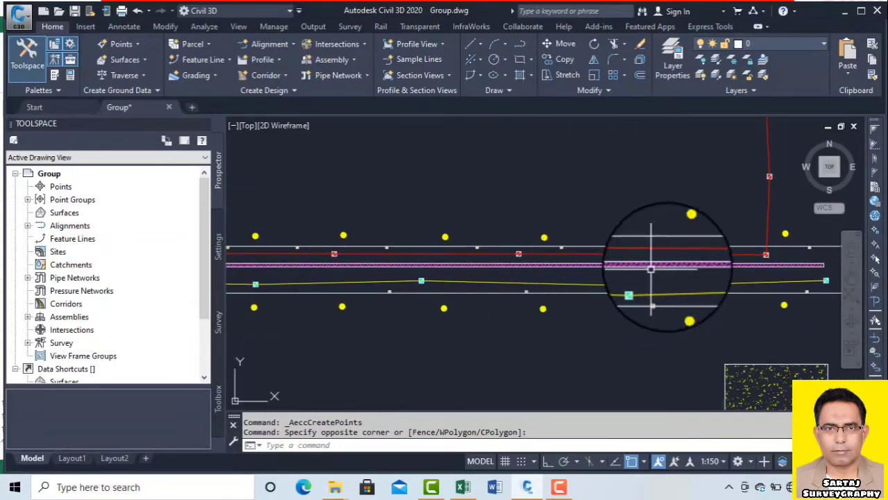
pyautogui.moveTo(428, 311); pyautogui.dragTo(660, 313, button='middle')
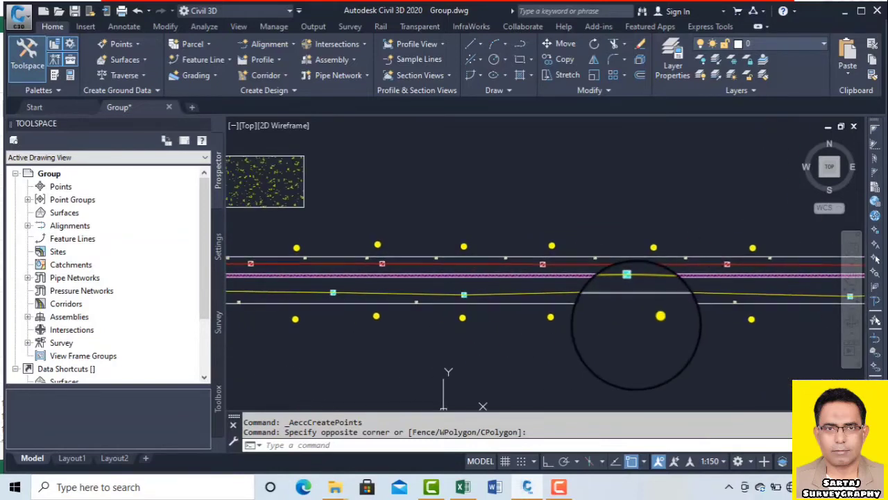
# Examine the magenta hatched median strip and the small square markers along the white road edges.
pyautogui.scroll(2, 452, 262)
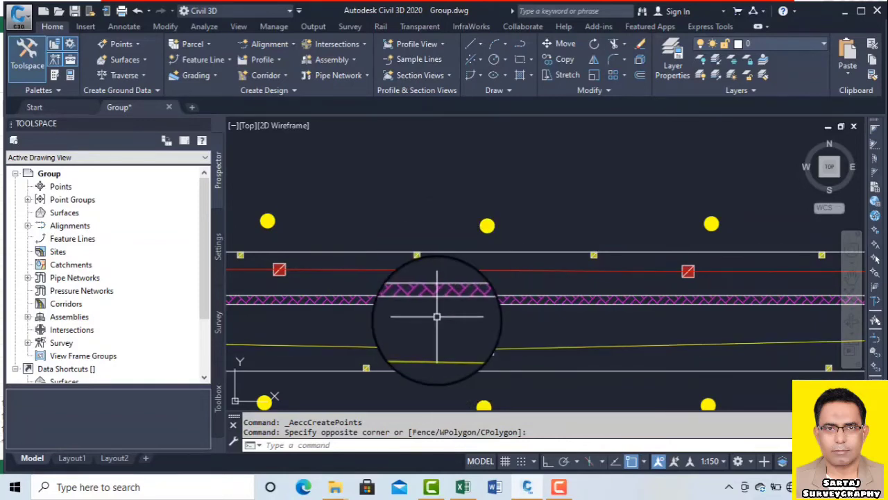
pyautogui.moveTo(442, 320); pyautogui.dragTo(670, 264, button='middle')
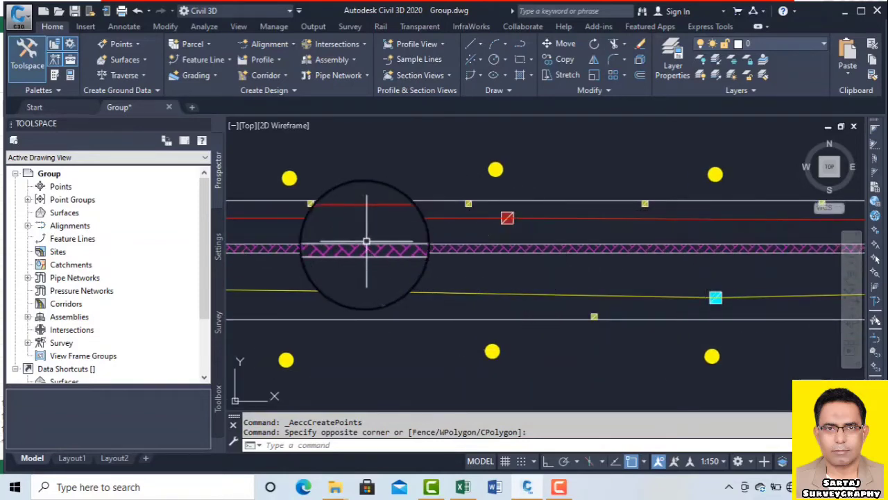
pyautogui.scroll(8, 366, 241)
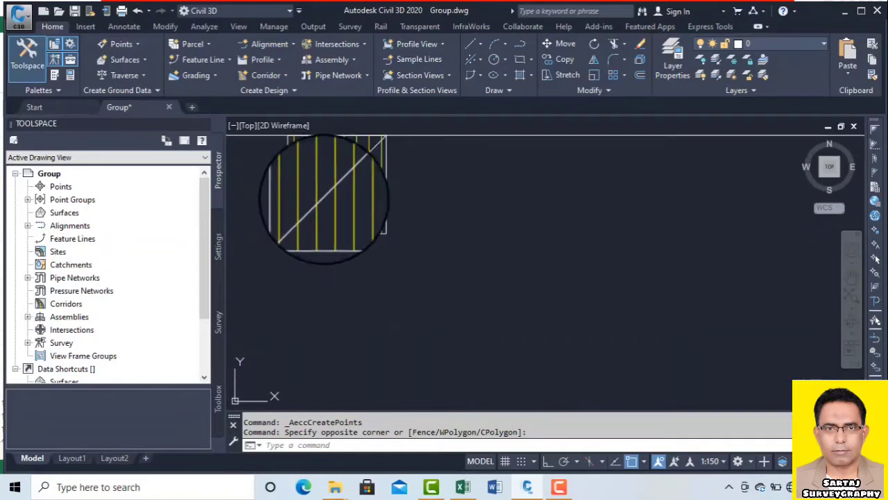
pyautogui.scroll(-6, 440, 224)
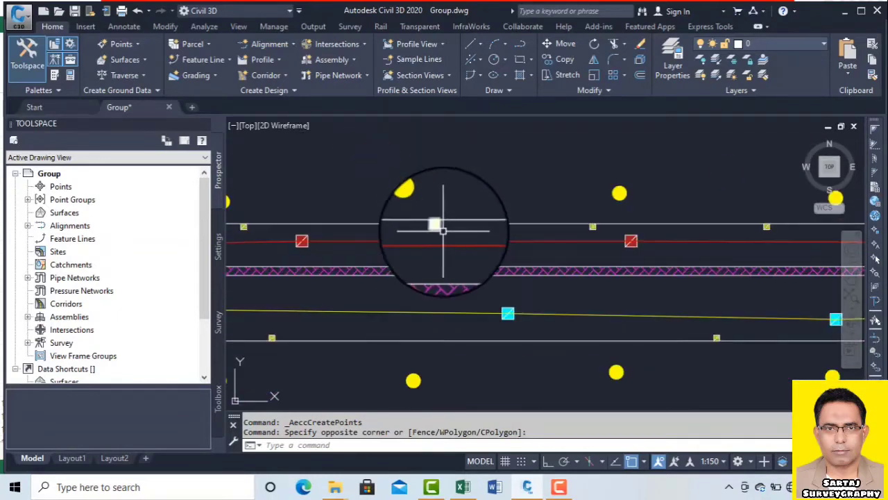
pyautogui.scroll(-3, 445, 229)
pyautogui.scroll(-4, 448, 229)
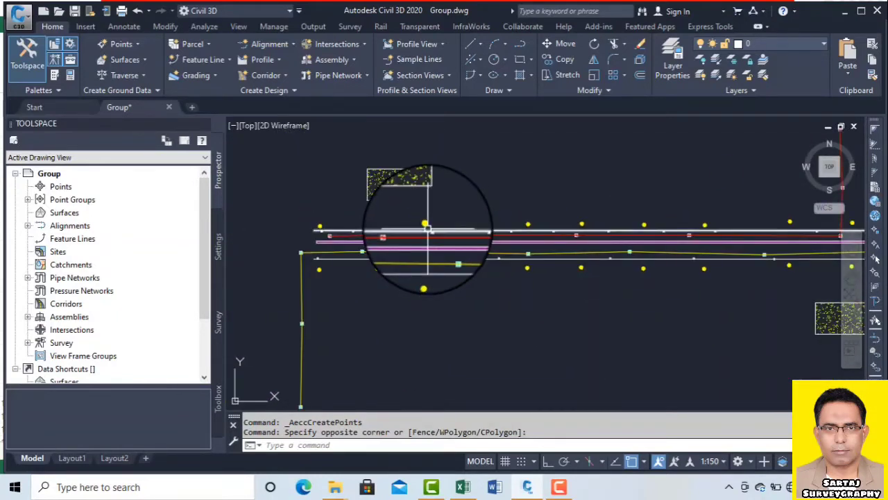
pyautogui.moveTo(480, 233); pyautogui.dragTo(435, 242, button='middle')
pyautogui.scroll(2, 435, 243)
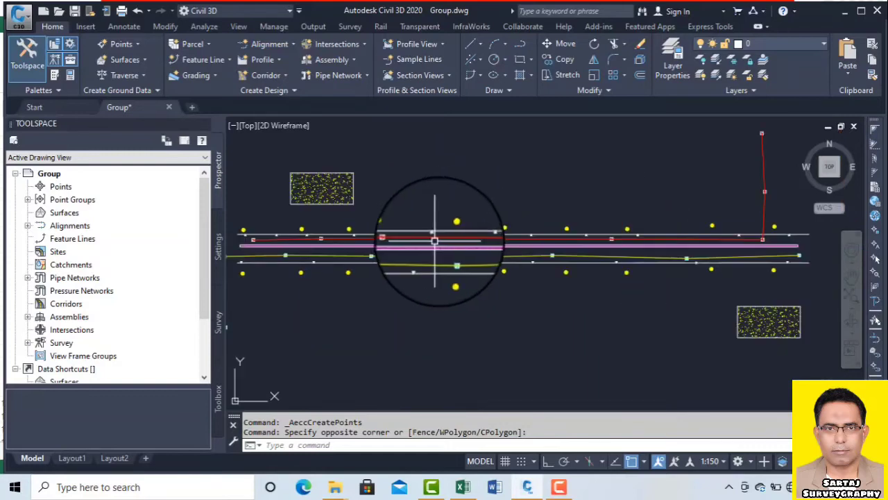
pyautogui.scroll(-2, 434, 242)
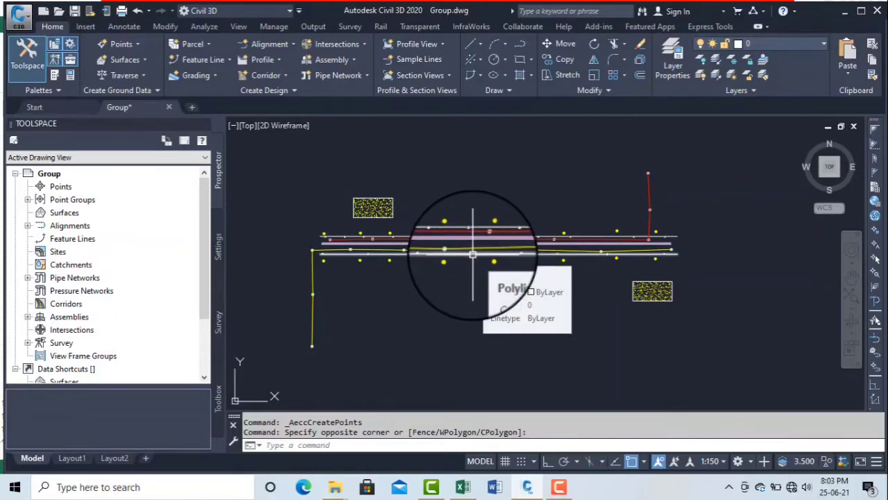
# Examine the western part of the road and the two speckled hatched rectangles north and south of it.
pyautogui.scroll(4, 417, 242)
pyautogui.scroll(-4, 433, 251)
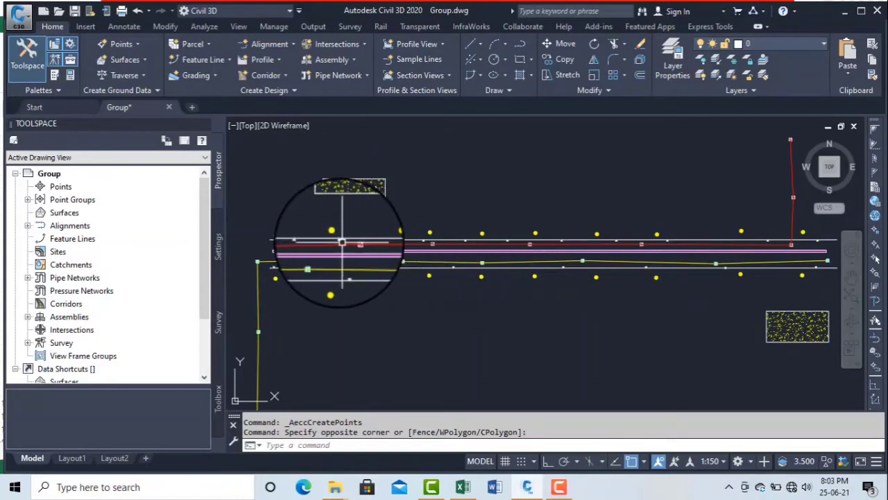
pyautogui.scroll(4, 341, 244)
pyautogui.scroll(-2, 346, 248)
pyautogui.moveTo(371, 254); pyautogui.dragTo(460, 254, button='middle')
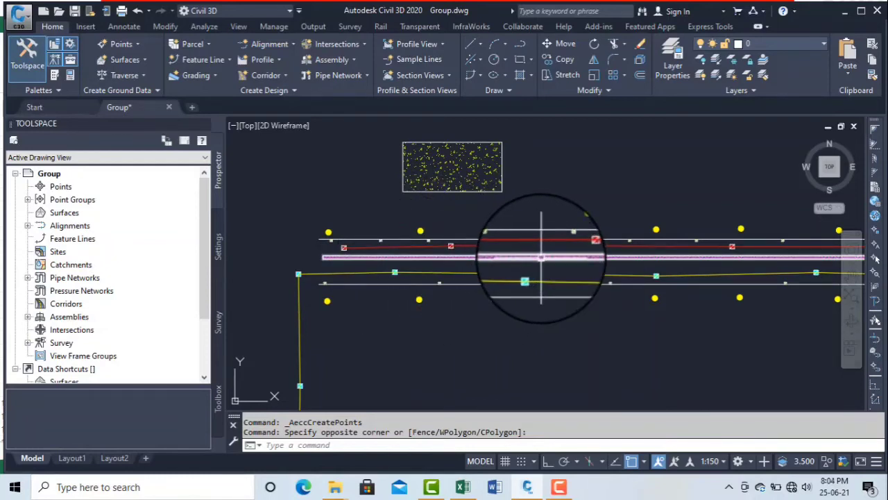
pyautogui.scroll(-3, 533, 274)
pyautogui.scroll(6, 545, 258)
pyautogui.scroll(-5, 586, 185)
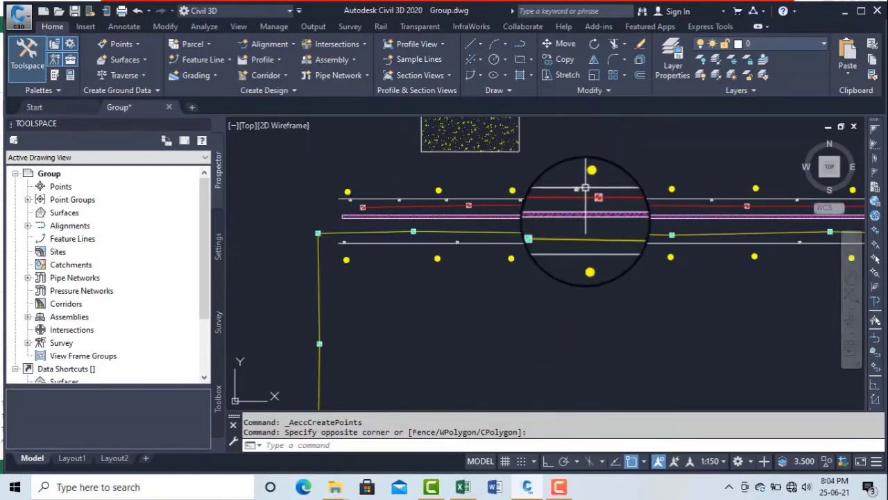
pyautogui.moveTo(585, 199); pyautogui.dragTo(583, 305, button='middle')
pyautogui.scroll(3, 506, 199)
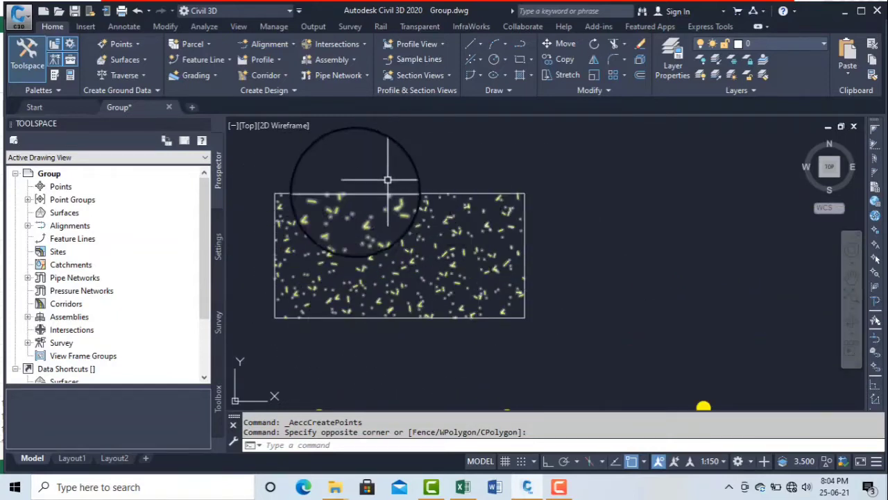
pyautogui.scroll(-5, 340, 208)
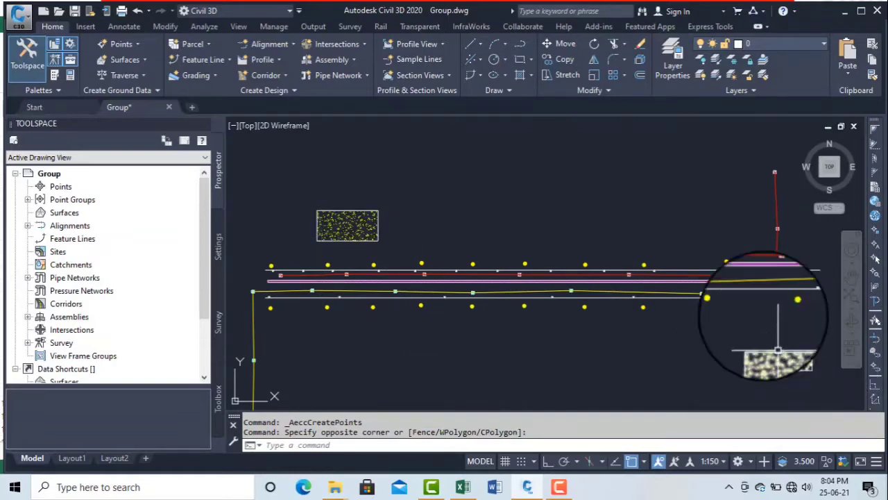
pyautogui.scroll(6, 729, 257)
pyautogui.scroll(-4, 729, 257)
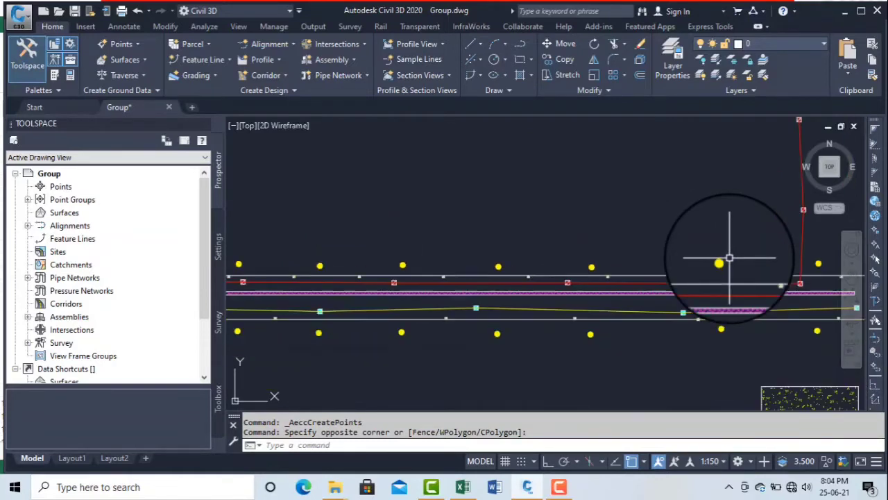
# Review the road edges, median, utility lines and yellow circles together over the whole road corridor.
pyautogui.scroll(1, 694, 310)
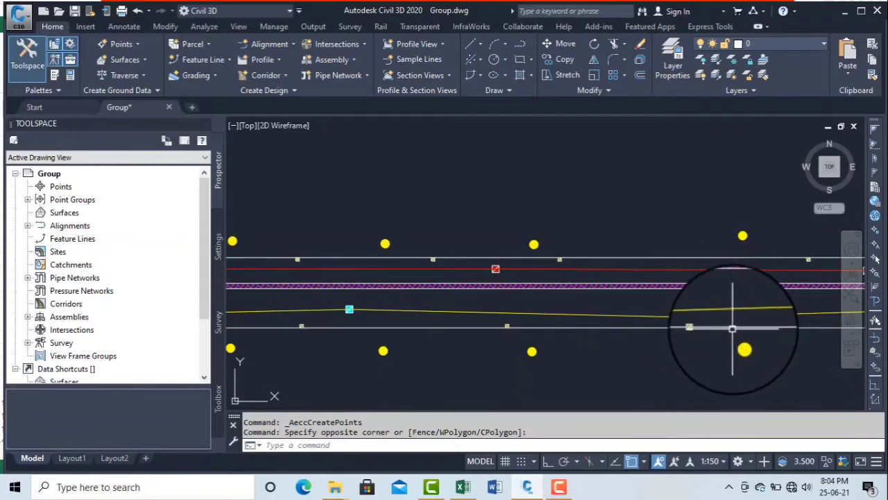
pyautogui.scroll(5, 728, 323)
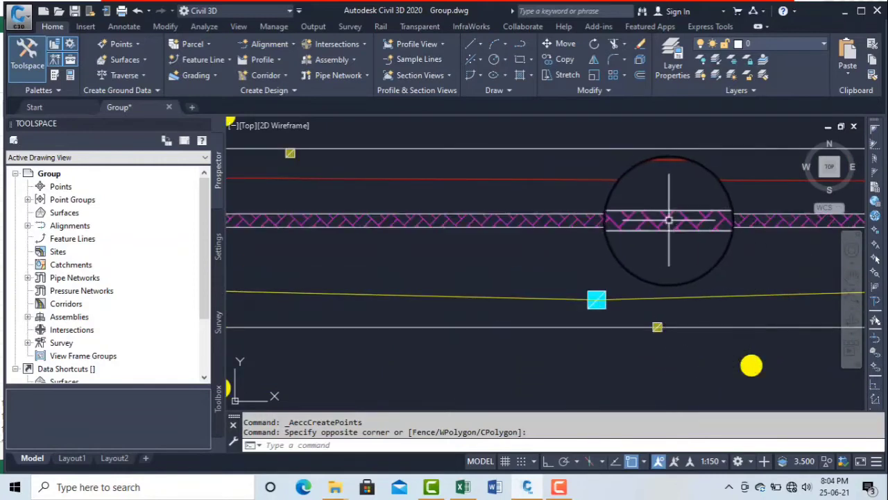
pyautogui.scroll(-5, 663, 220)
pyautogui.scroll(-3, 553, 196)
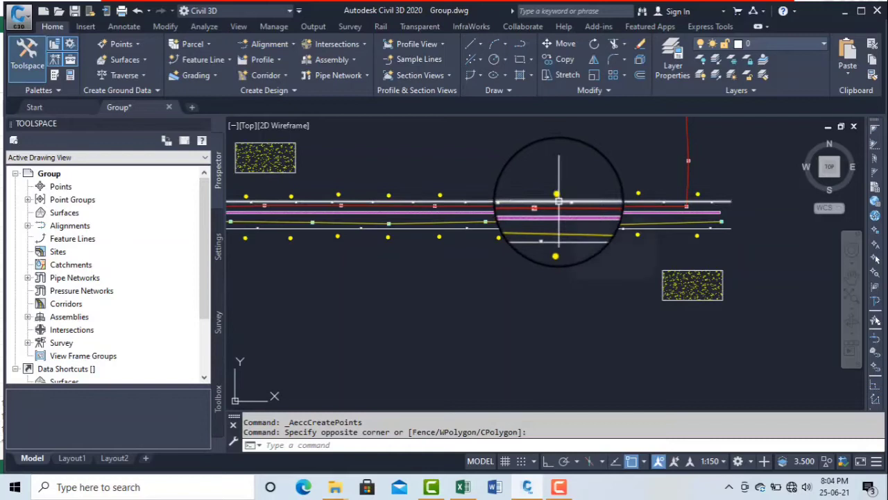
pyautogui.scroll(-4, 554, 201)
pyautogui.scroll(4, 440, 212)
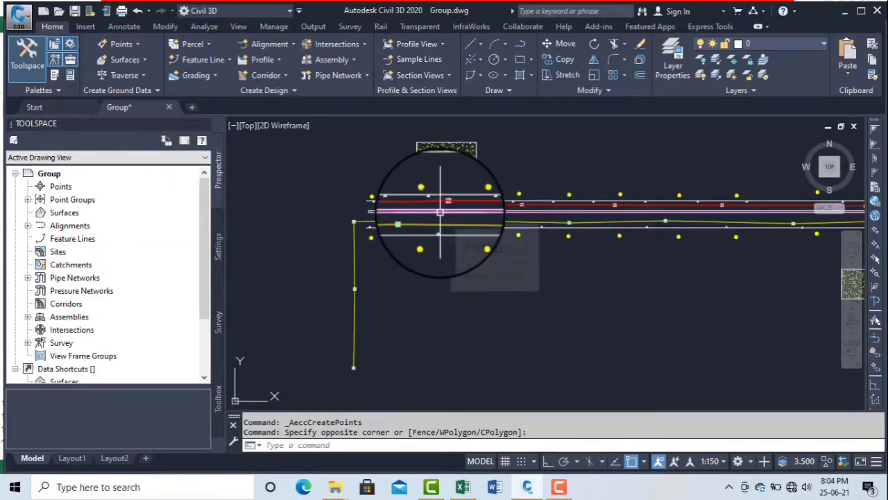
pyautogui.moveTo(441, 212)
pyautogui.mouseDown(button='middle')
pyautogui.moveTo(296, 258)
pyautogui.moveTo(422, 251)
pyautogui.mouseUp(button='middle')
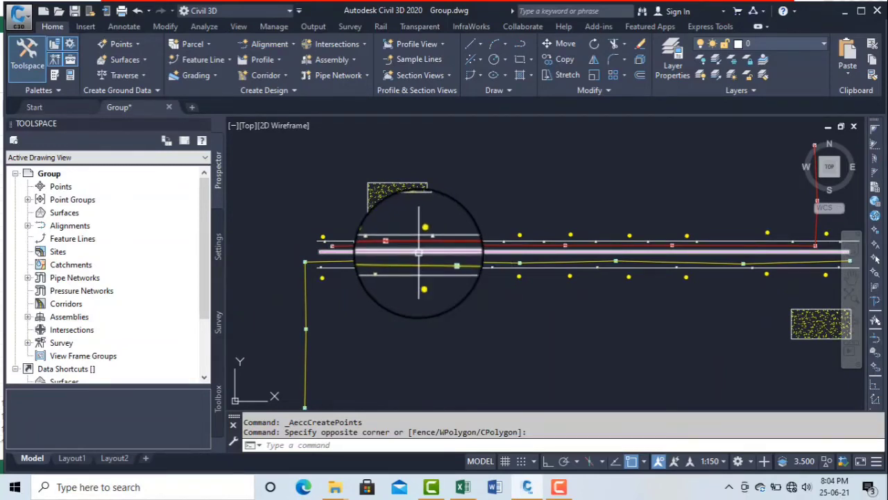
pyautogui.scroll(4, 444, 251)
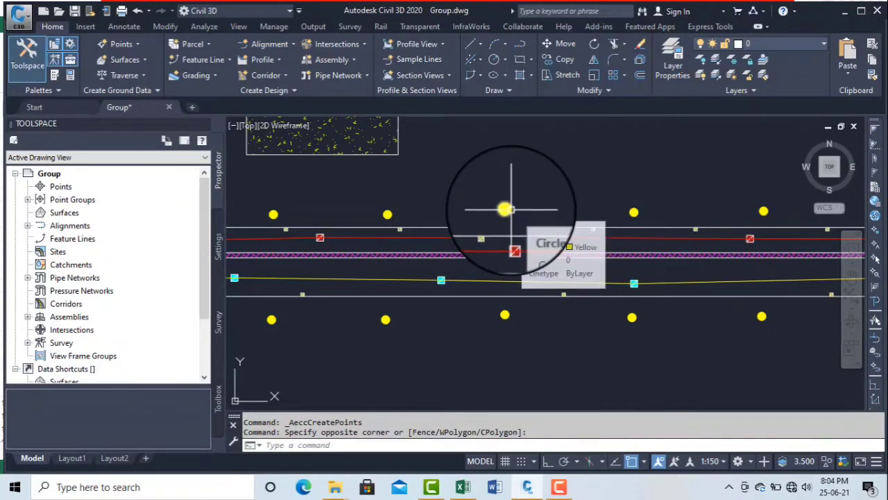
pyautogui.scroll(-5, 511, 204)
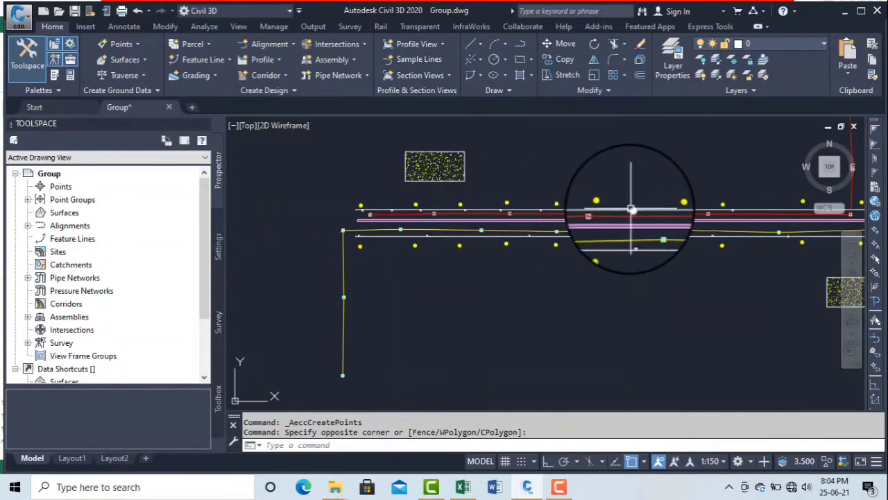
pyautogui.moveTo(631, 208)
pyautogui.mouseDown(button='middle')
pyautogui.moveTo(559, 216)
pyautogui.moveTo(547, 206)
pyautogui.moveTo(573, 223)
pyautogui.moveTo(572, 237)
pyautogui.mouseUp(button='middle')
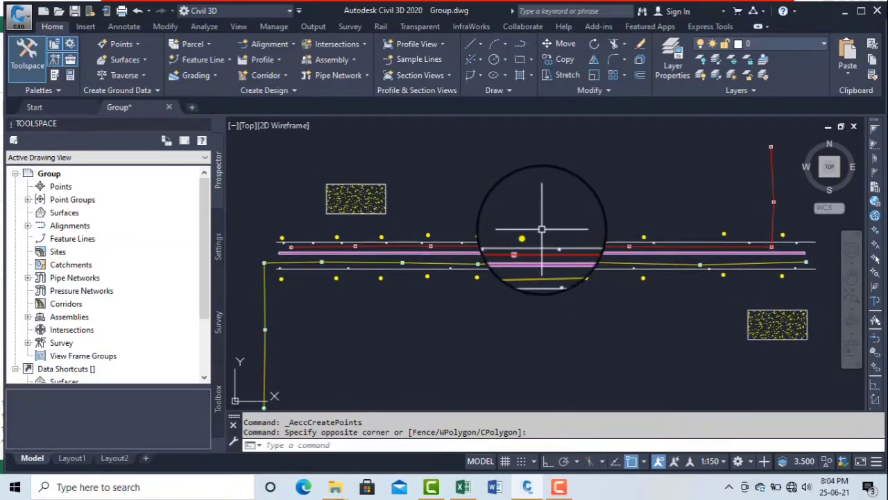
pyautogui.click(115, 45)
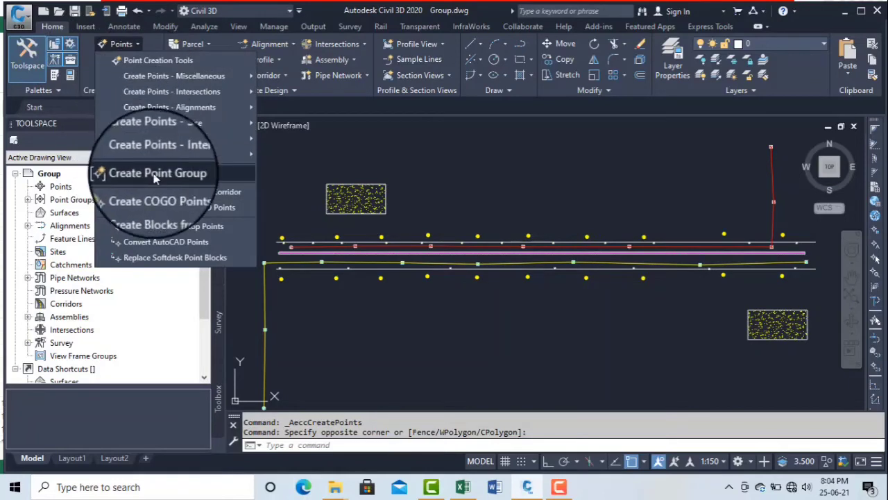
pyautogui.click(298, 193)
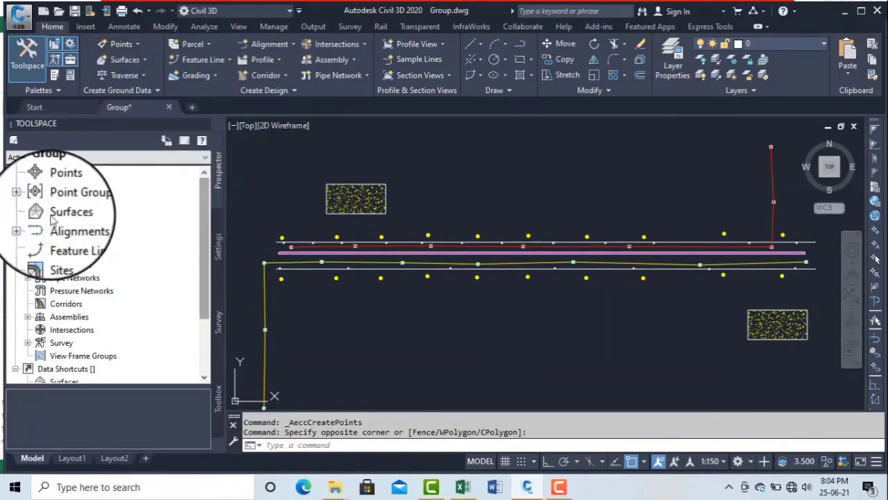
pyautogui.click(68, 200)
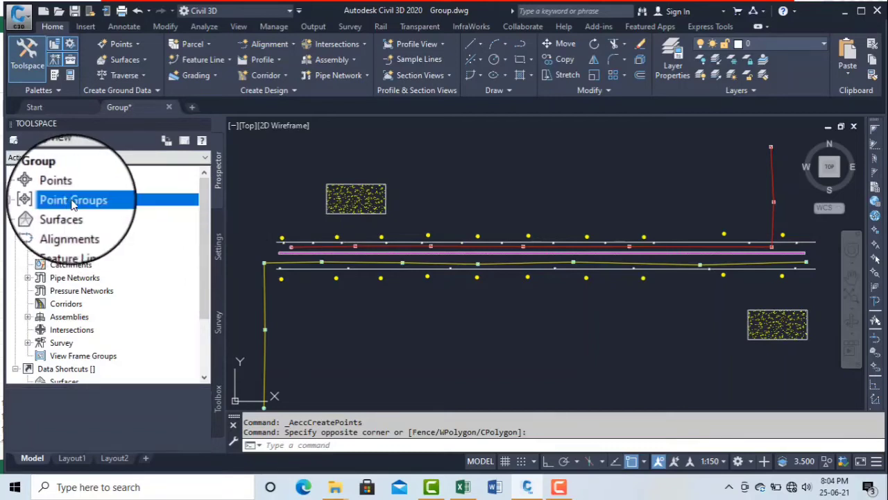
pyautogui.rightClick(68, 200)
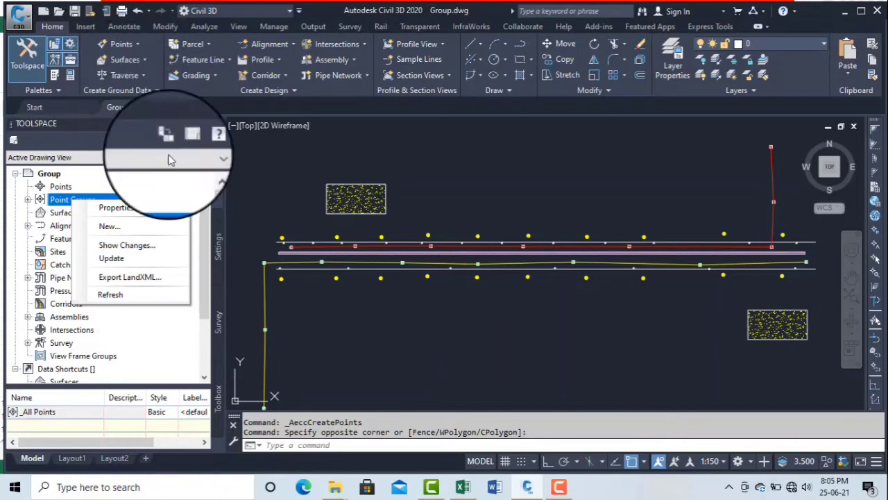
pyautogui.click(256, 186)
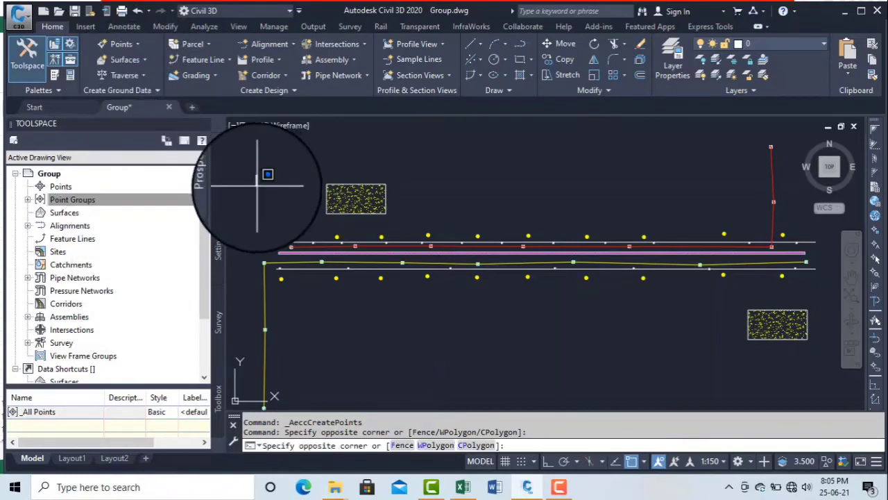
pyautogui.click(291, 186)
pyautogui.rightClick(146, 208)
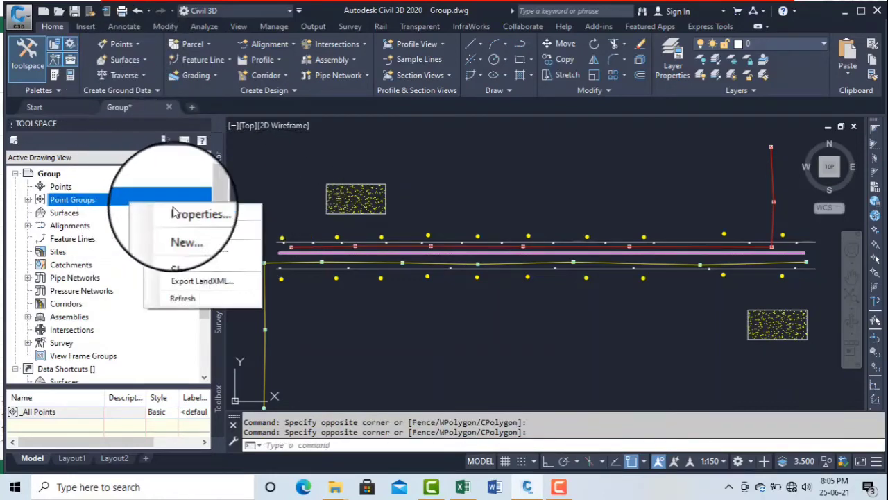
pyautogui.click(301, 174)
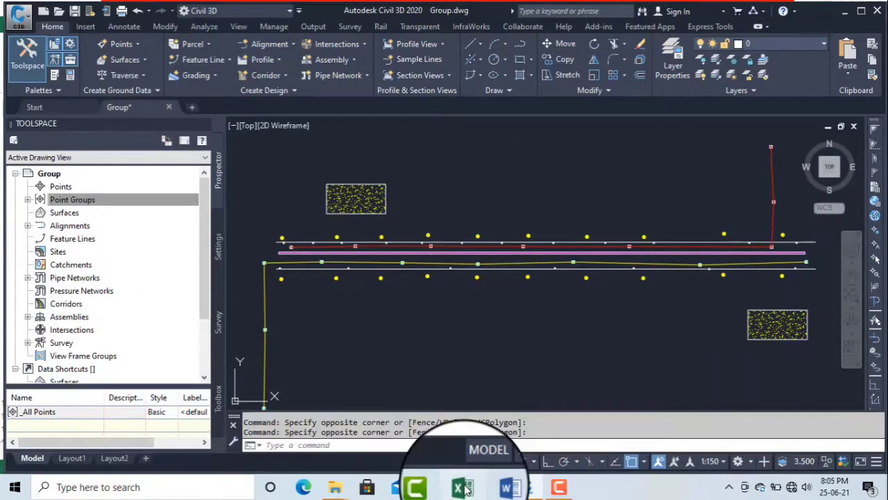
# Switch to the RD spreadsheet in Excel and look through the colour-coded survey points from the conc rows to the GL rows.
pyautogui.click(463, 488)
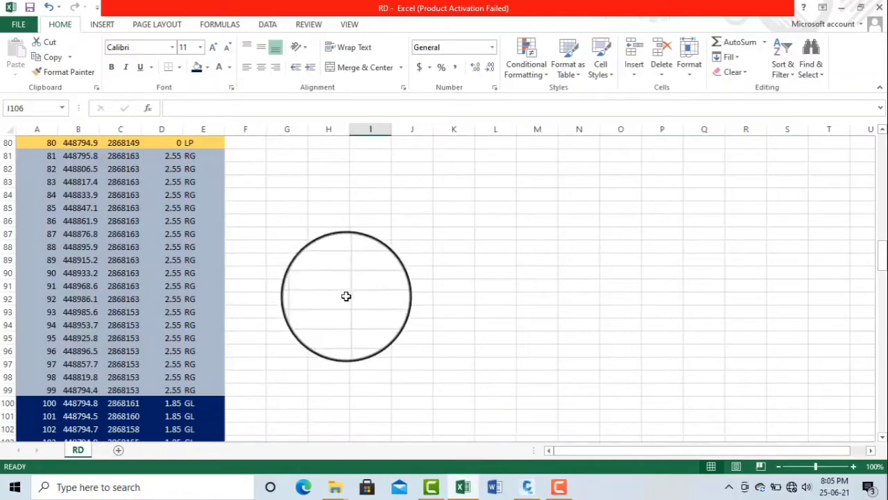
pyautogui.scroll(18, 264, 264)
pyautogui.scroll(8, 260, 263)
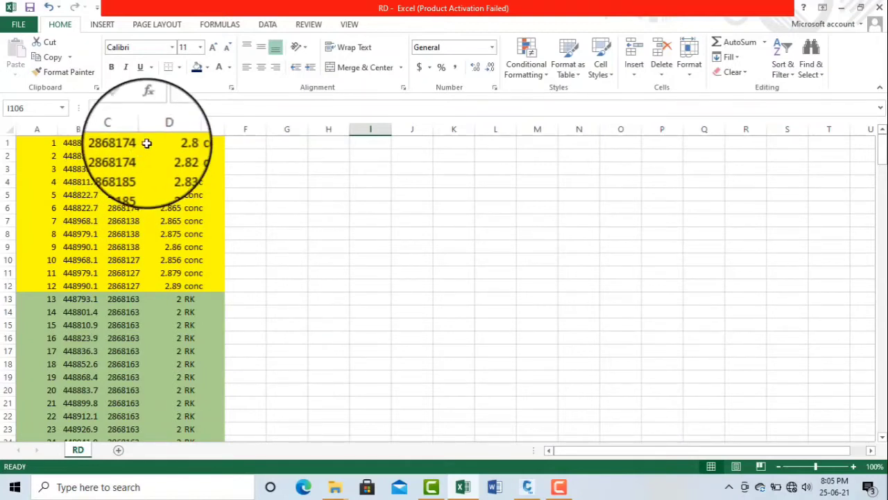
pyautogui.scroll(-11, 176, 306)
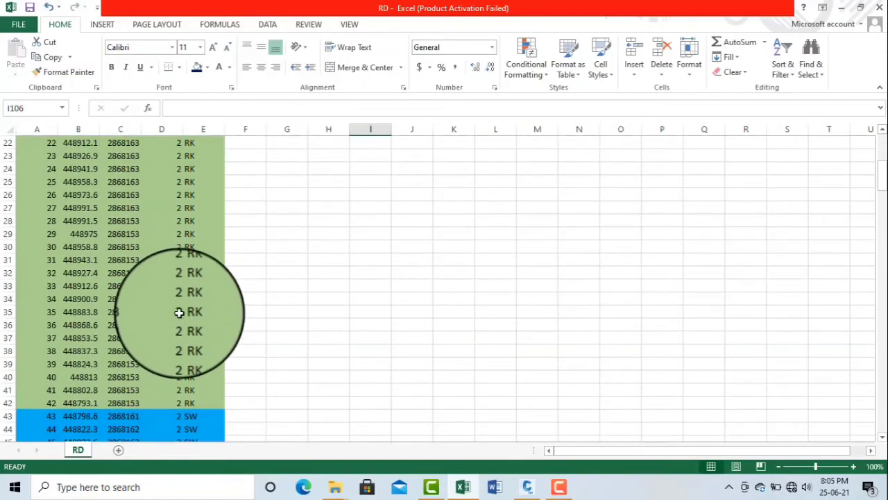
pyautogui.scroll(-10, 179, 327)
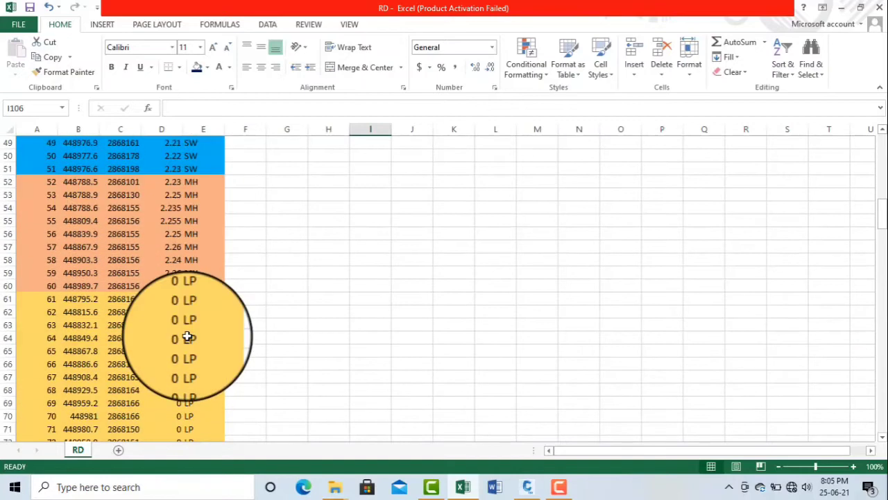
pyautogui.scroll(-10, 206, 322)
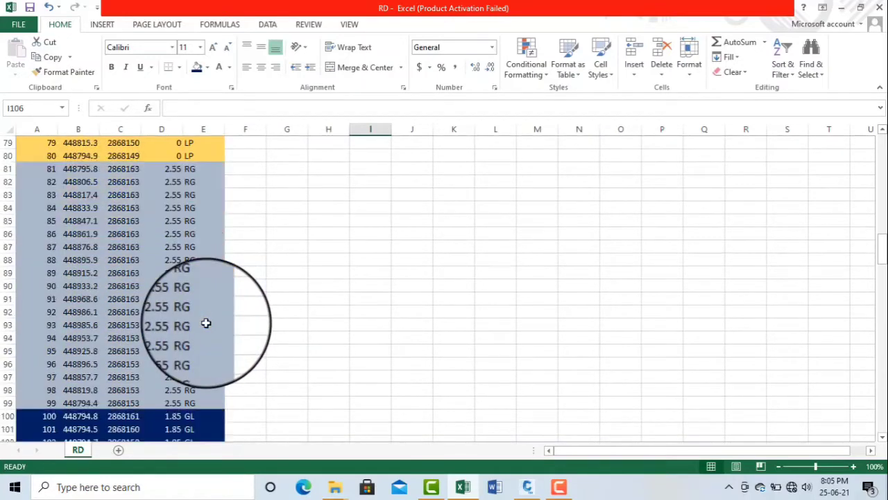
pyautogui.scroll(-7, 208, 319)
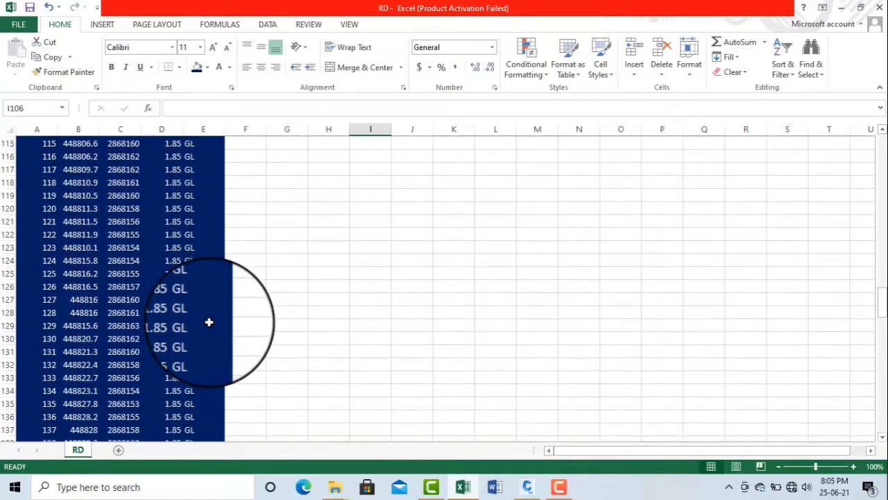
# Look over the description codes in column E again, from RK to RG, and return to the conc rows.
pyautogui.scroll(12, 209, 322)
pyautogui.scroll(20, 209, 322)
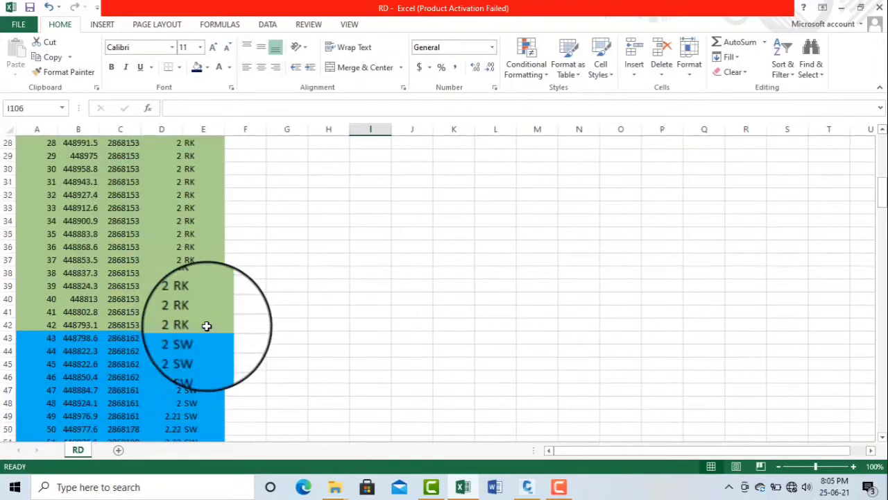
pyautogui.scroll(2, 206, 325)
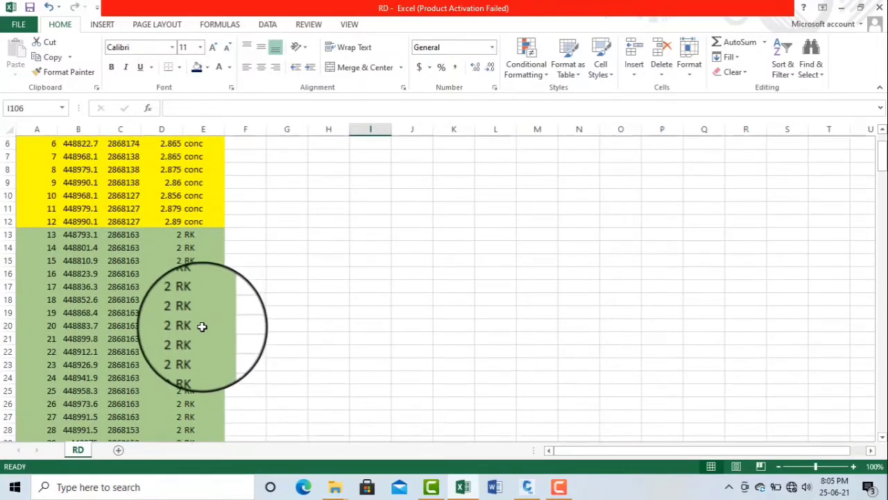
pyautogui.scroll(-17, 203, 327)
pyautogui.scroll(-6, 199, 334)
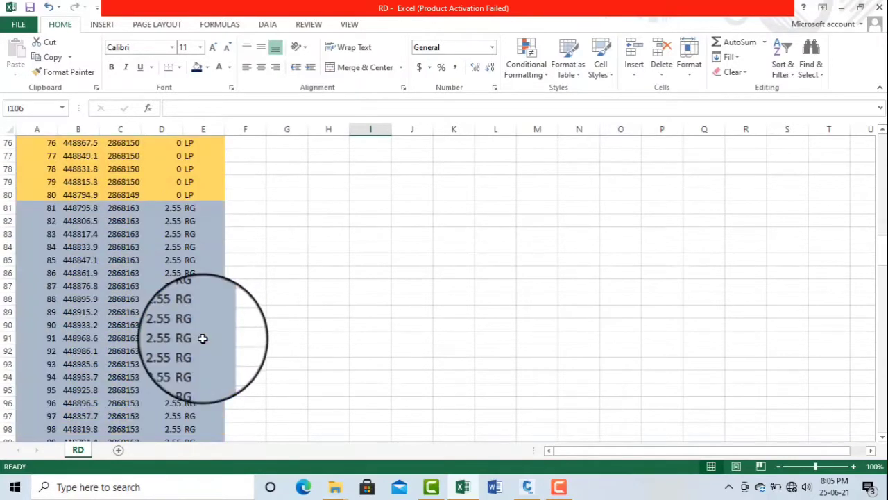
pyautogui.scroll(20, 201, 333)
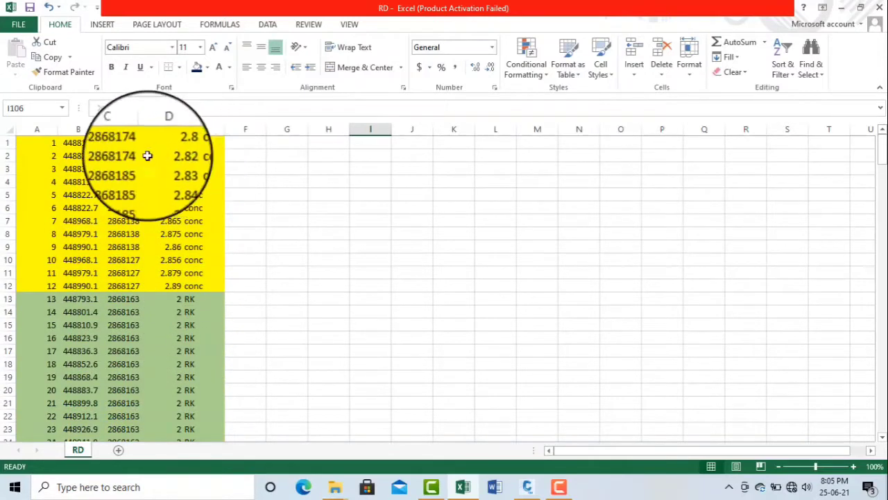
# Switch to Civil 3D and examine the two speckled hatched rectangles north and south of the road.
pyautogui.click(527, 487)
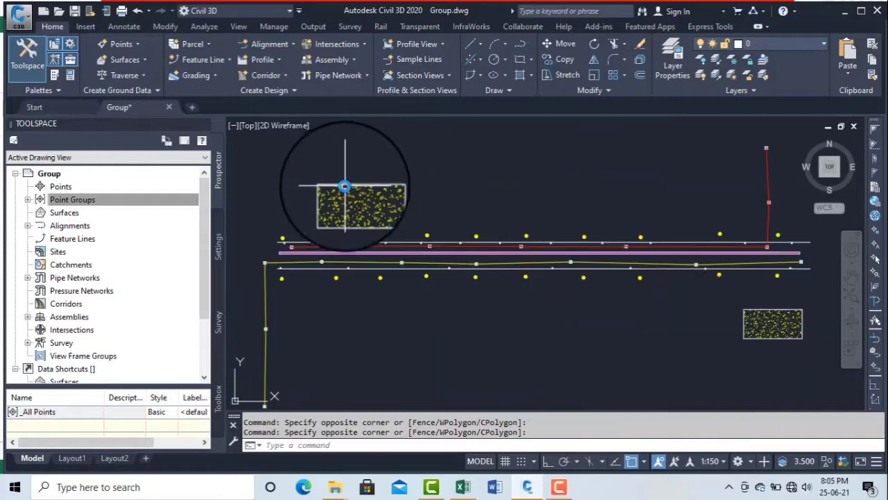
pyautogui.scroll(4, 837, 323)
pyautogui.scroll(-2, 788, 343)
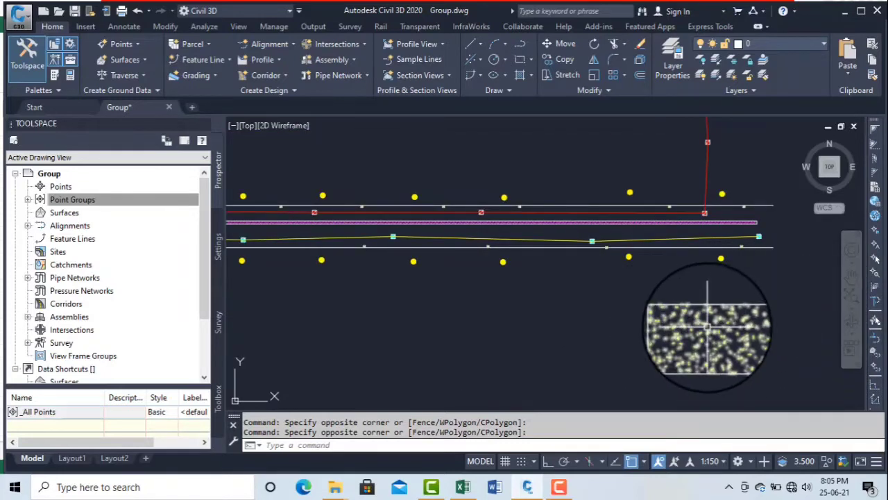
pyautogui.scroll(-5, 708, 326)
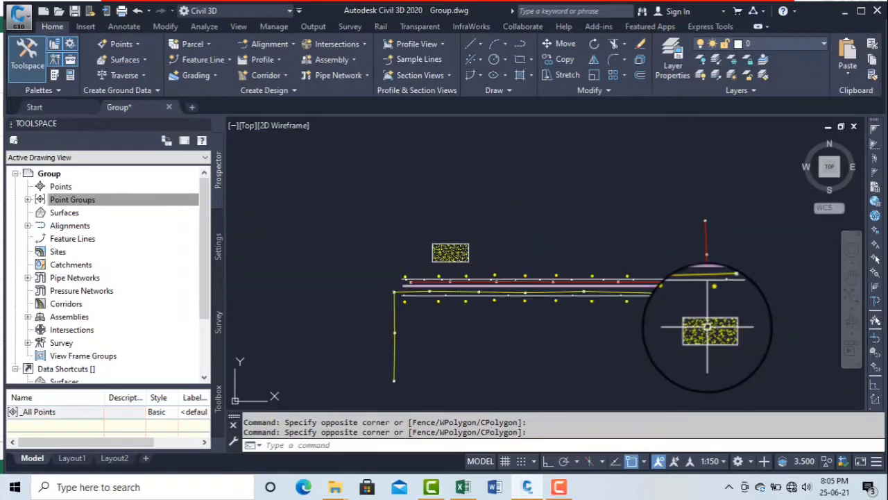
# Check the RK rows in the Excel sheet, then examine the matching small square markers along the road edges in Civil 3D.
pyautogui.click(462, 488)
pyautogui.scroll(-2, 198, 207)
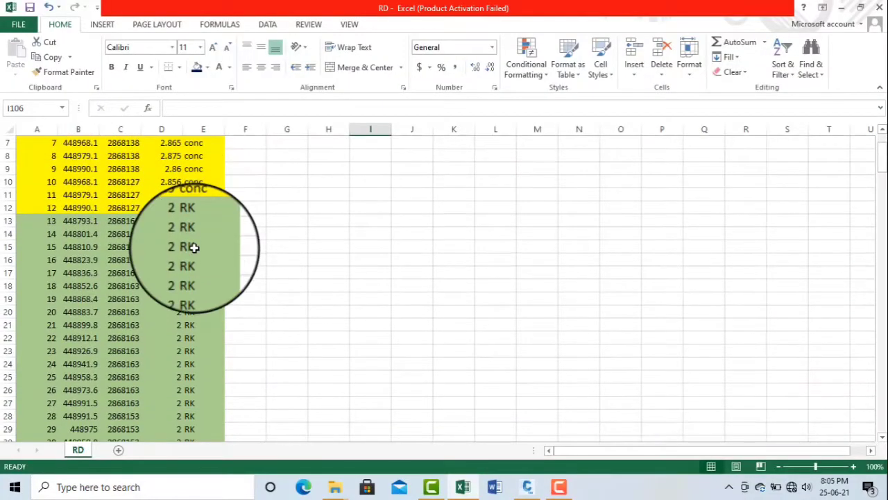
pyautogui.click(528, 490)
pyautogui.scroll(5, 407, 317)
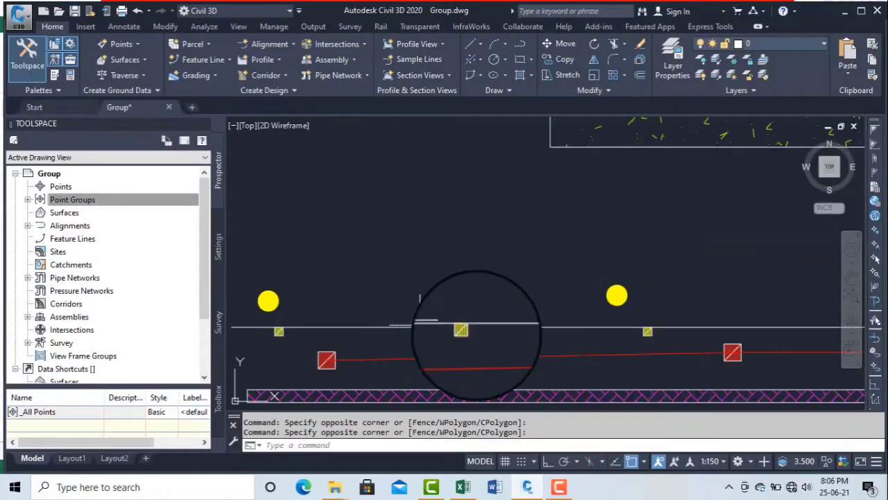
pyautogui.scroll(-5, 495, 218)
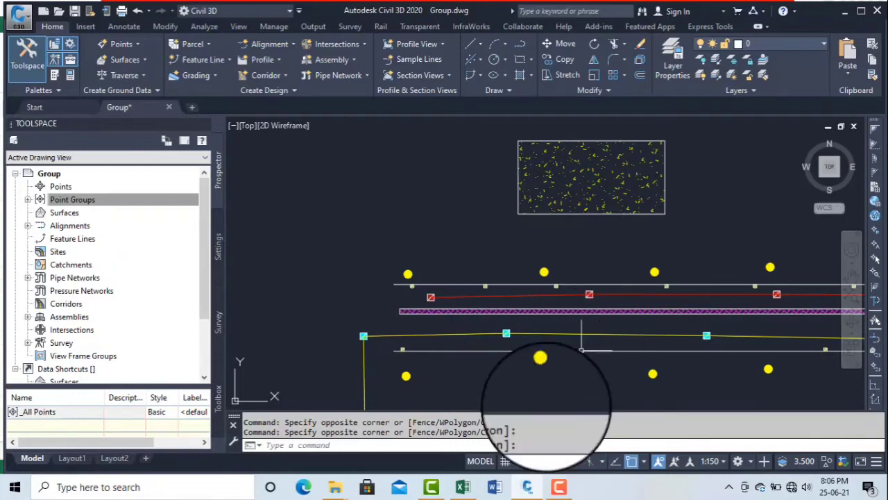
# Switch to Excel and examine the green RK, blue SW and orange MH rows of the RD sheet.
pyautogui.click(462, 488)
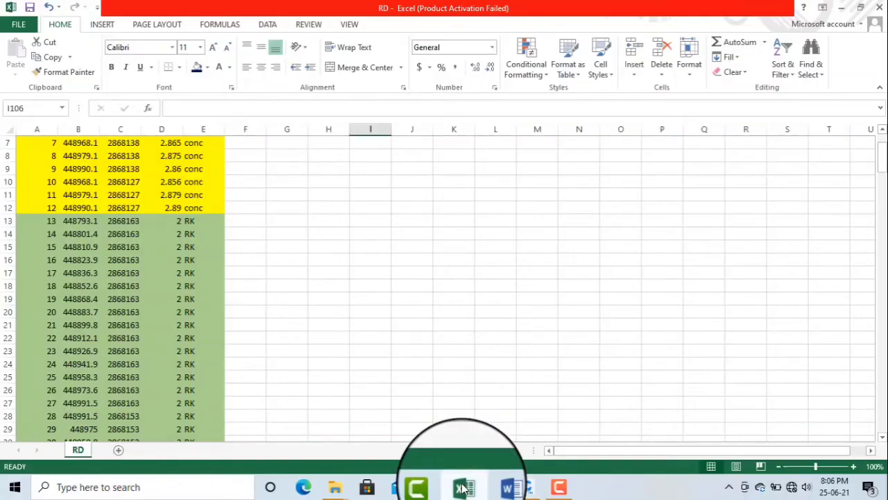
pyautogui.scroll(-1, 222, 227)
pyautogui.scroll(-4, 221, 227)
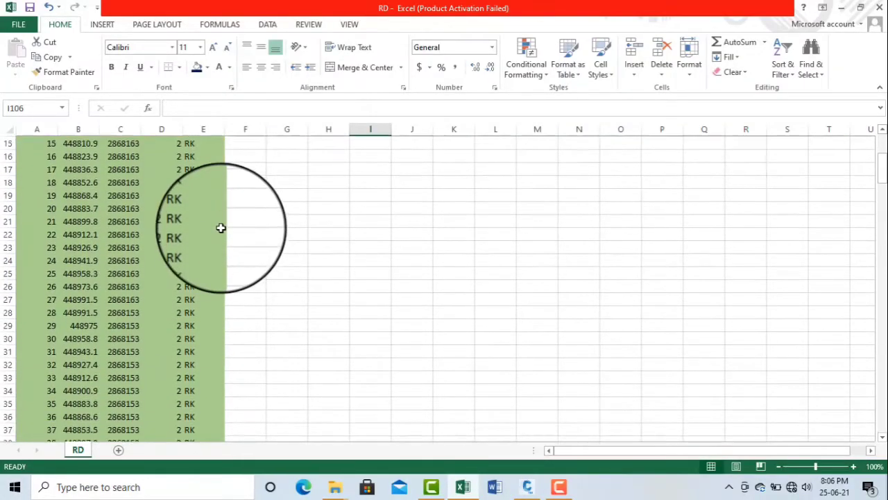
pyautogui.scroll(-5, 220, 229)
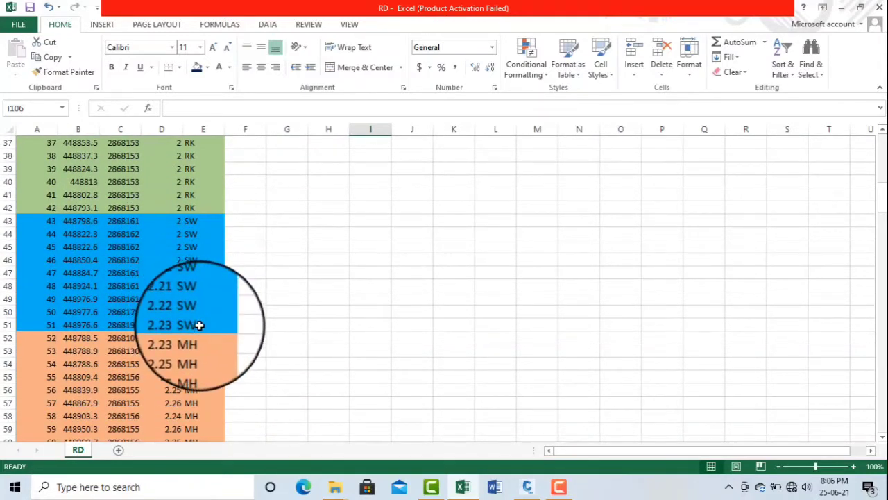
pyautogui.scroll(-3, 199, 324)
pyautogui.scroll(-4, 187, 229)
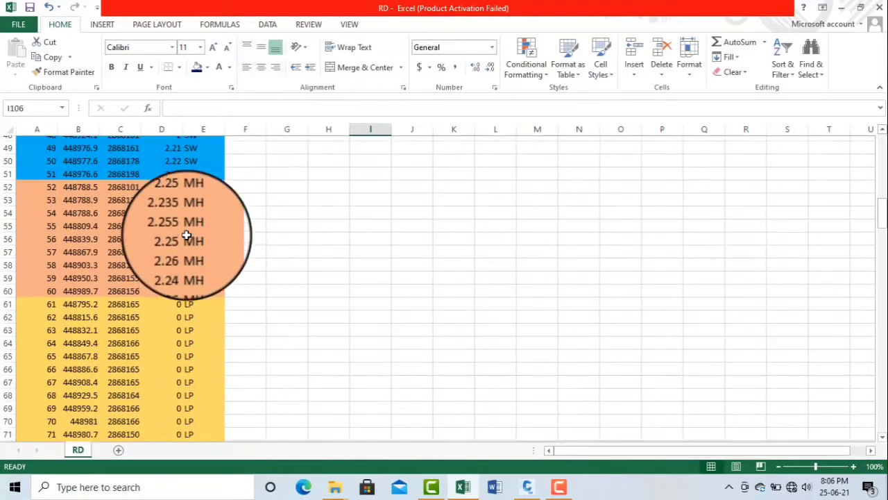
# Examine the LP rows 61 to 80 and the RG rows 81 to 99 with their coordinates and elevations.
pyautogui.scroll(-4, 198, 247)
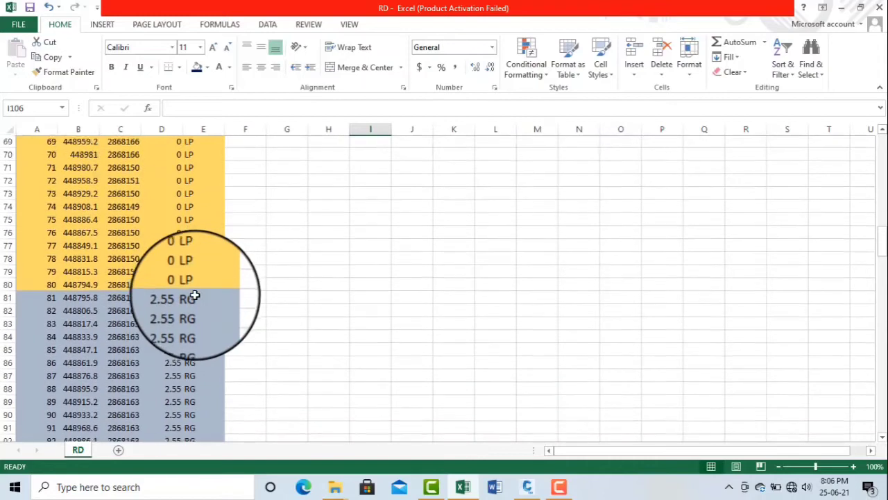
pyautogui.scroll(1, 194, 290)
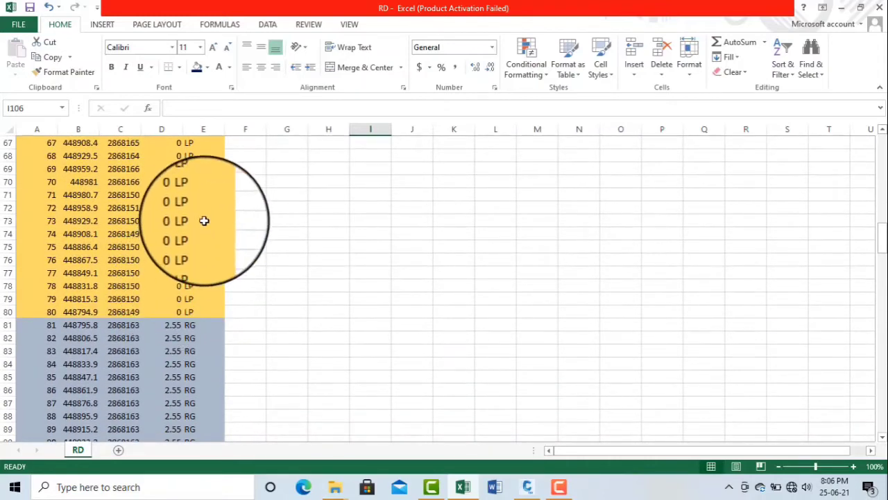
pyautogui.scroll(3, 204, 218)
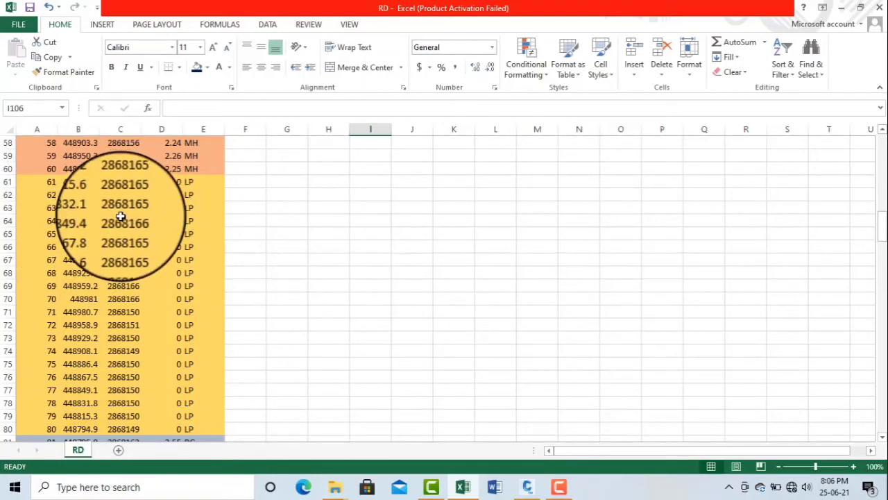
pyautogui.scroll(-7, 126, 221)
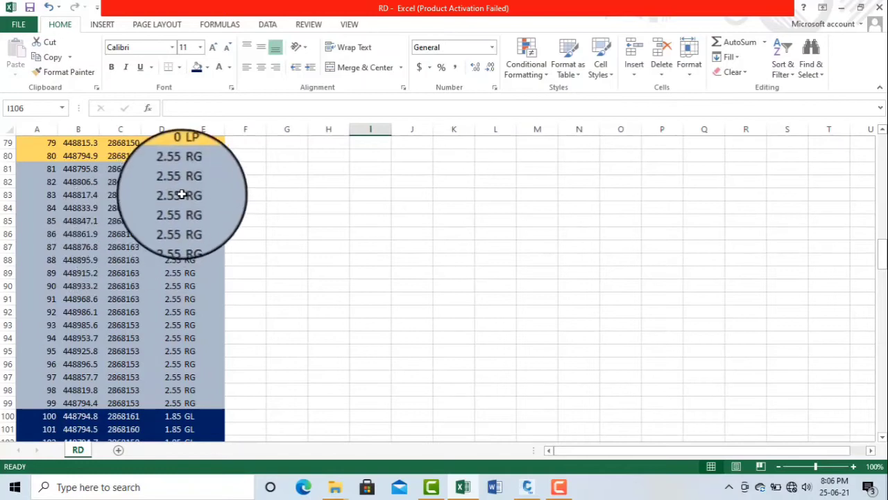
pyautogui.scroll(-9, 186, 192)
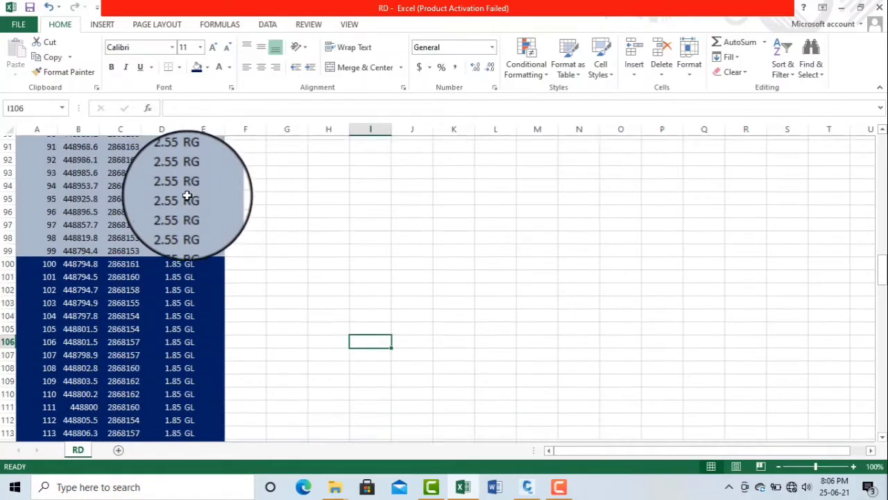
# Examine the dark blue GL rows from row 100 to the end of the point list.
pyautogui.scroll(-1, 185, 208)
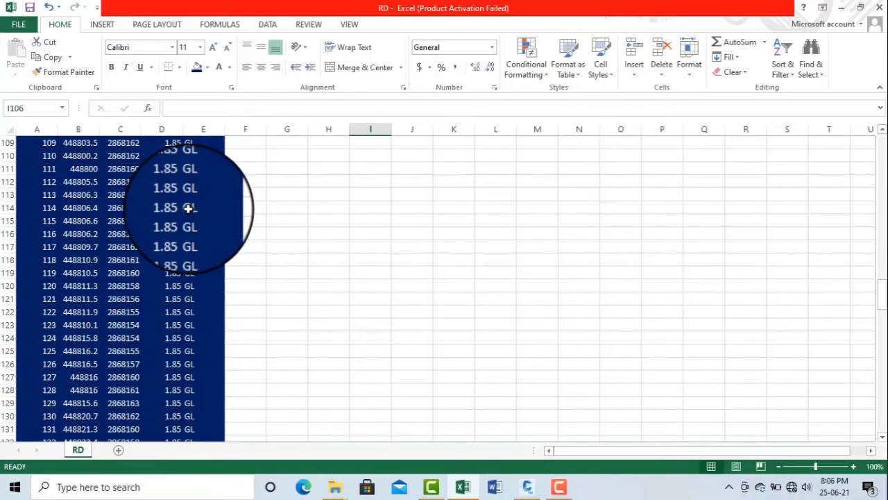
pyautogui.scroll(-9, 187, 208)
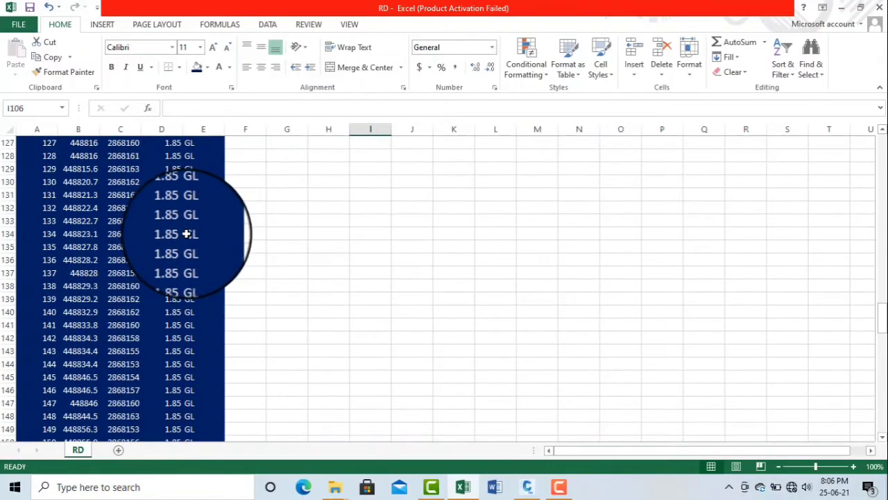
pyautogui.scroll(-6, 187, 236)
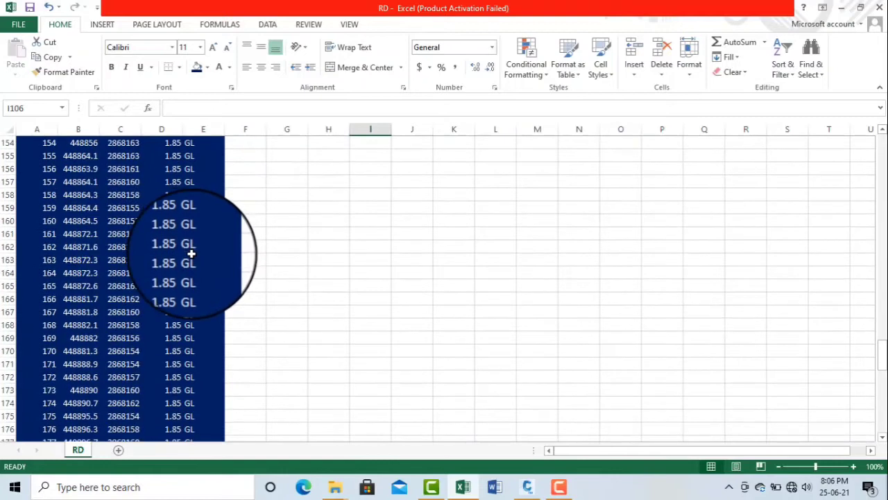
pyautogui.scroll(4, 192, 256)
pyautogui.scroll(10, 191, 256)
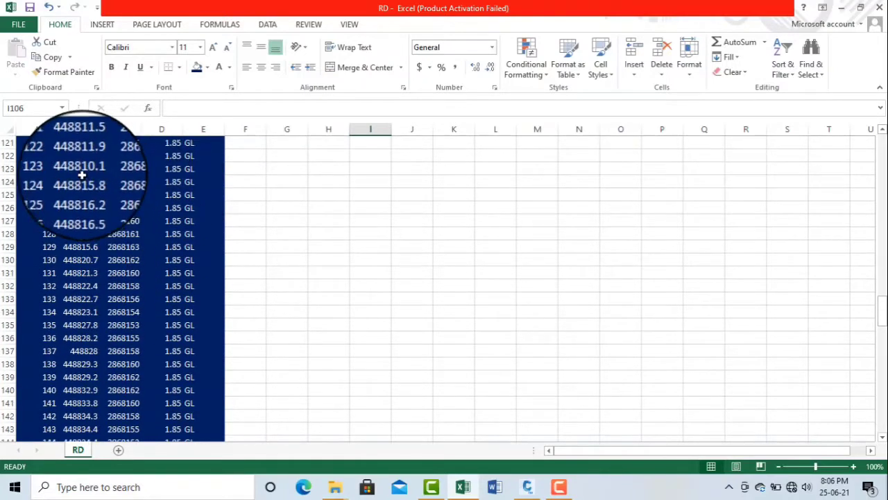
pyautogui.scroll(4, 74, 180)
pyautogui.scroll(-20, 173, 208)
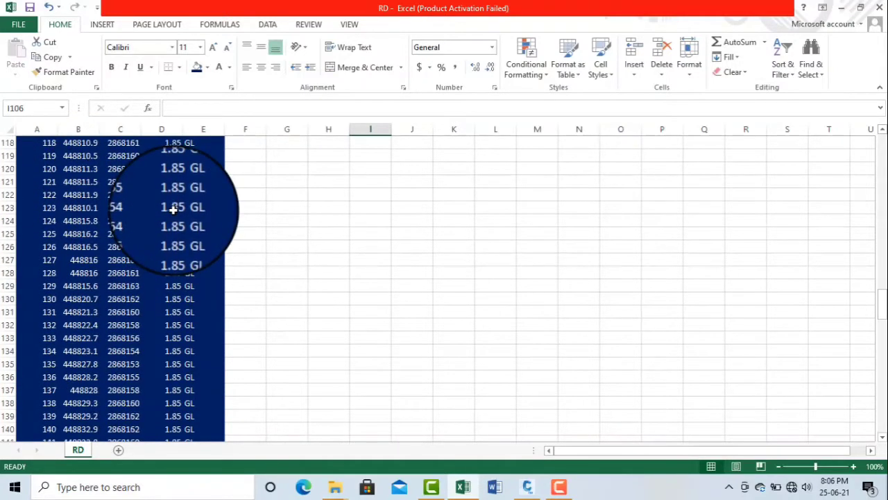
pyautogui.scroll(-1, 137, 308)
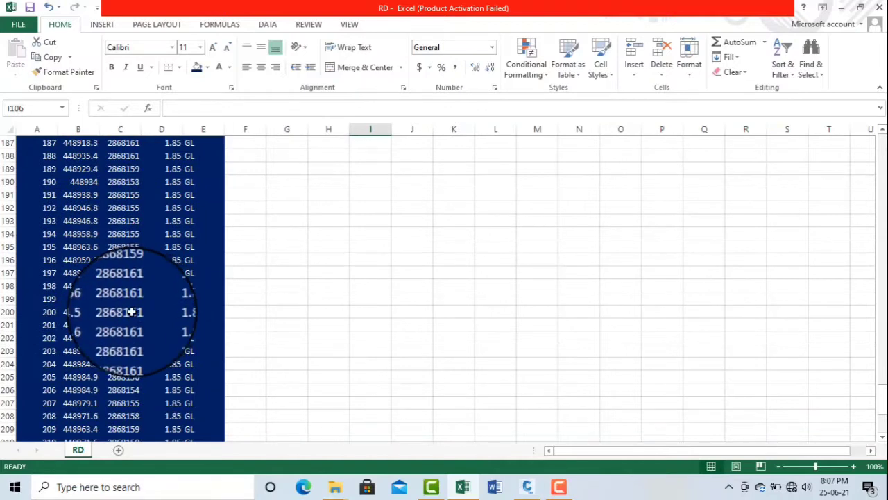
pyautogui.scroll(-6, 131, 313)
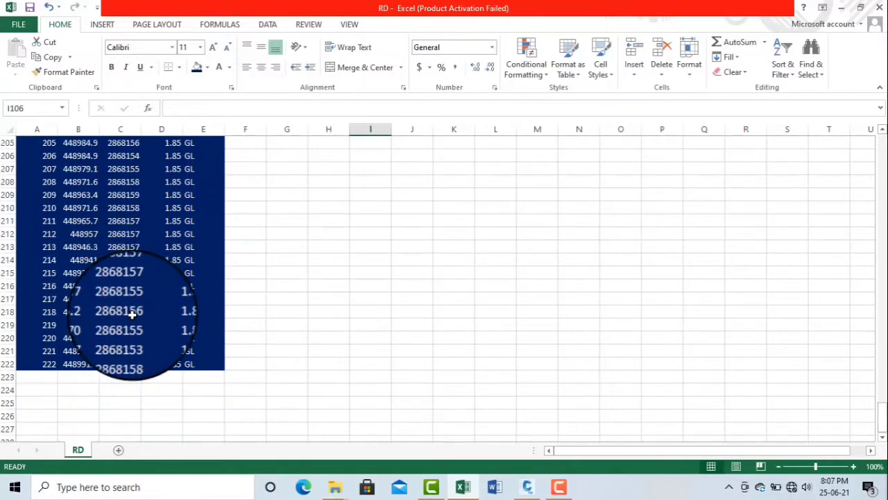
pyautogui.scroll(15, 131, 315)
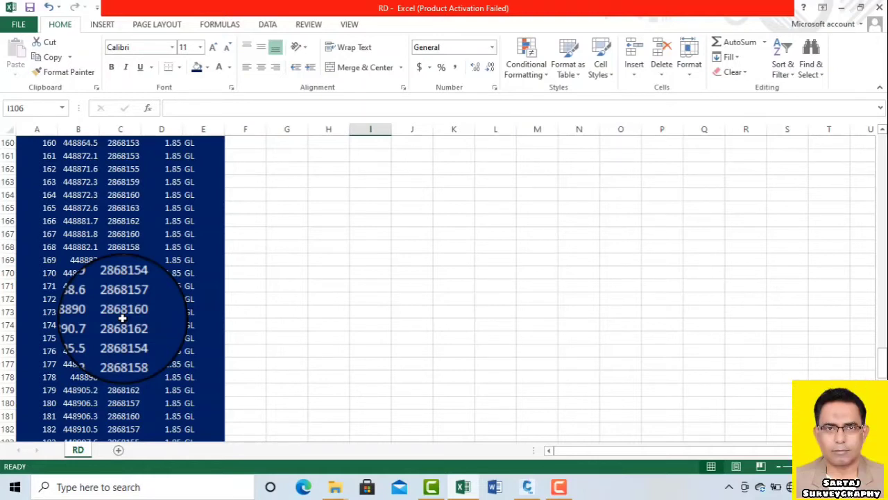
# Examine the remaining GL rows of the RD sheet, then recheck the RG, conc, RK and SW rows.
pyautogui.scroll(-15, 122, 318)
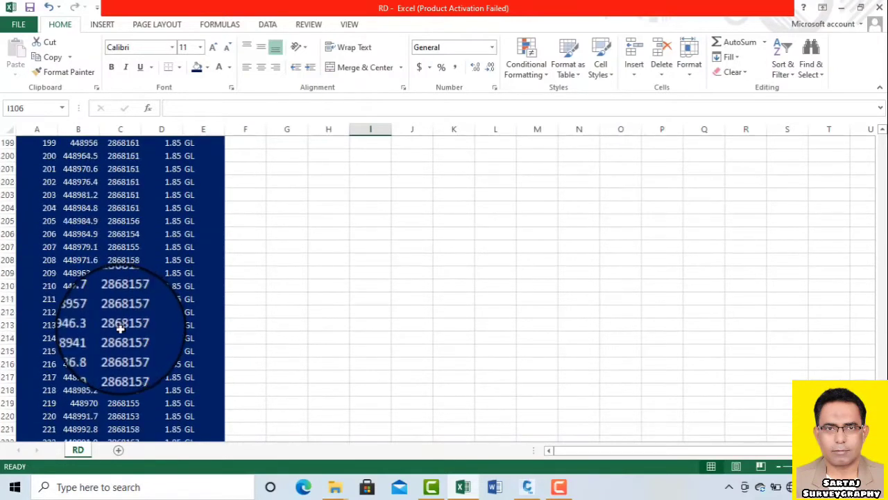
pyautogui.scroll(4, 123, 329)
pyautogui.scroll(11, 123, 329)
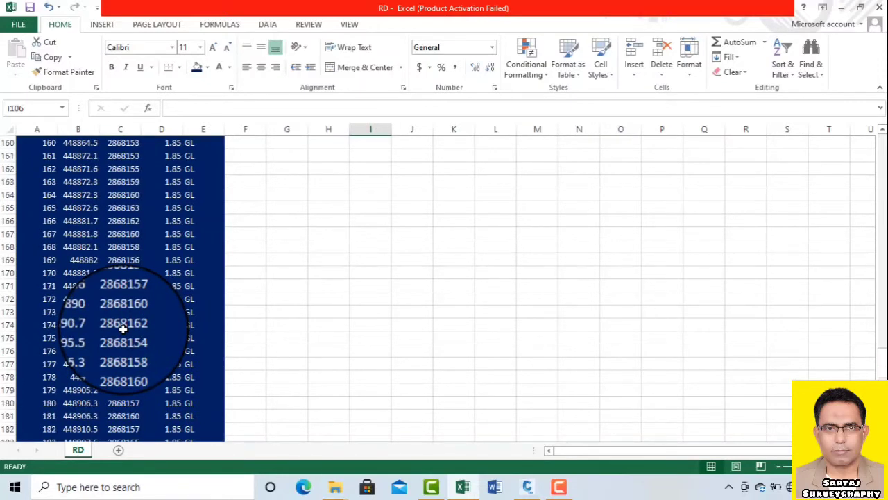
pyautogui.scroll(12, 123, 329)
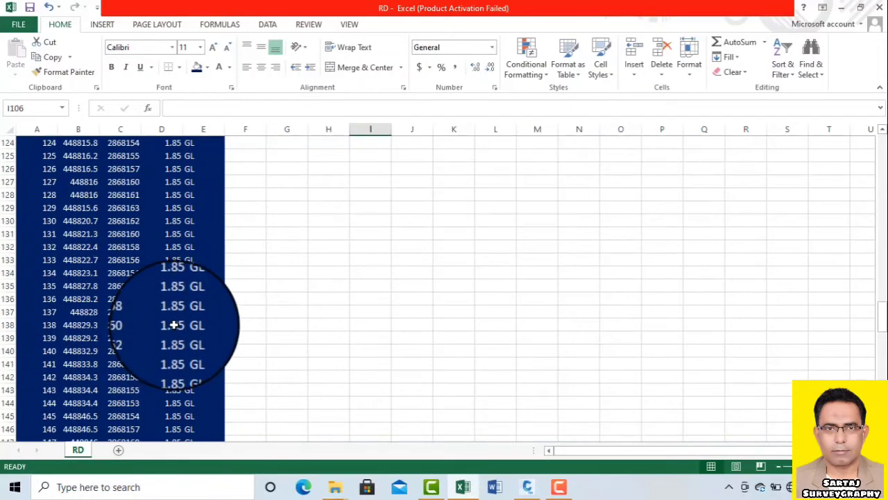
pyautogui.scroll(11, 173, 325)
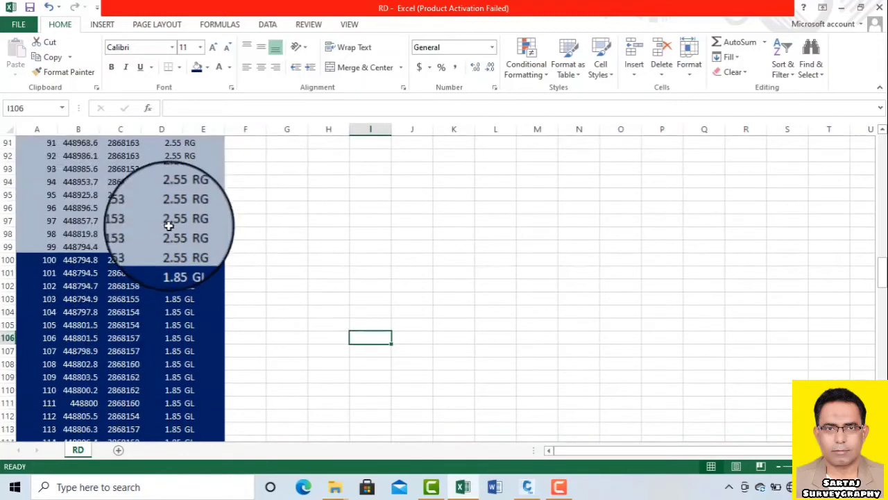
pyautogui.scroll(20, 169, 226)
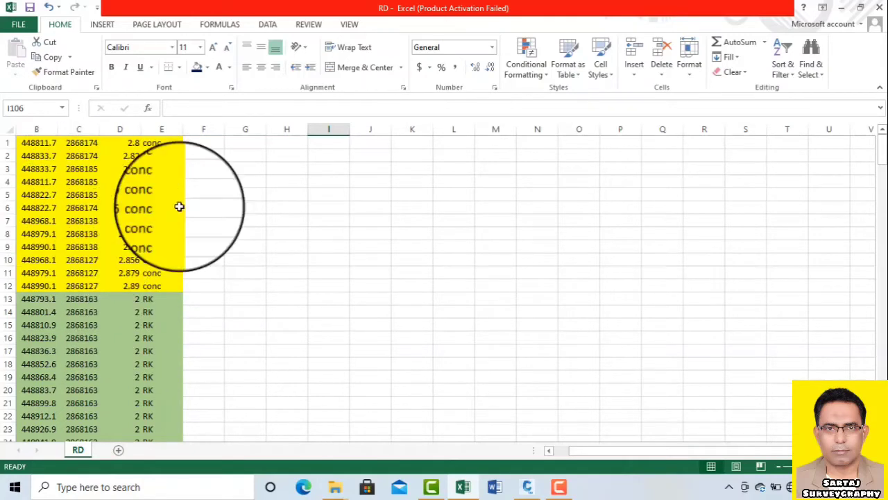
pyautogui.scroll(-9, 159, 222)
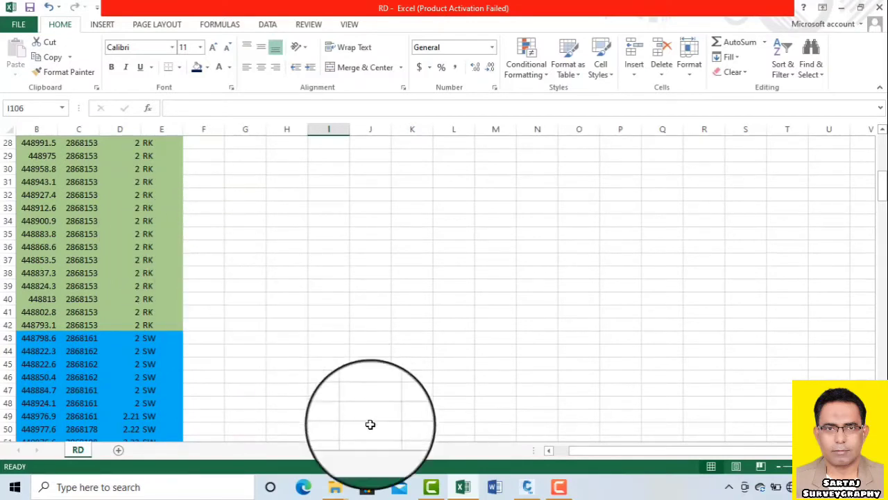
# Choose CSV (Comma delimited) as the RD workbook's save type in the test chennel folder and leave without saving.
pyautogui.click(15, 32)
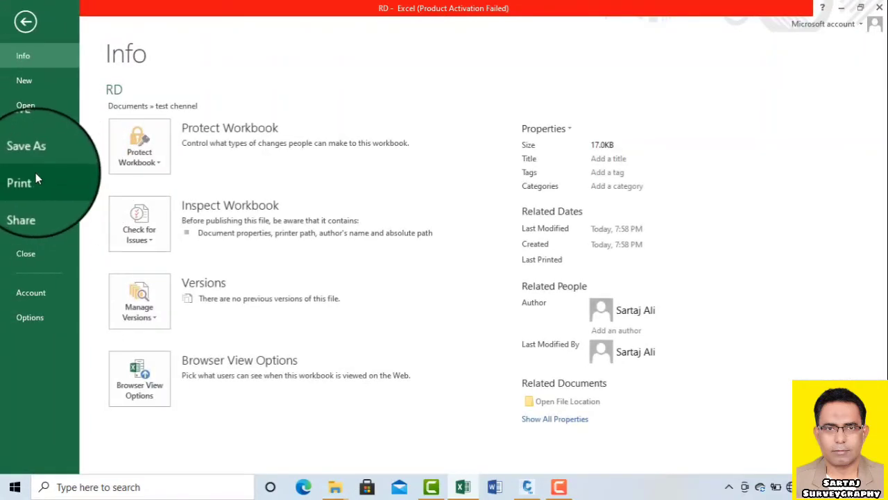
pyautogui.click(42, 156)
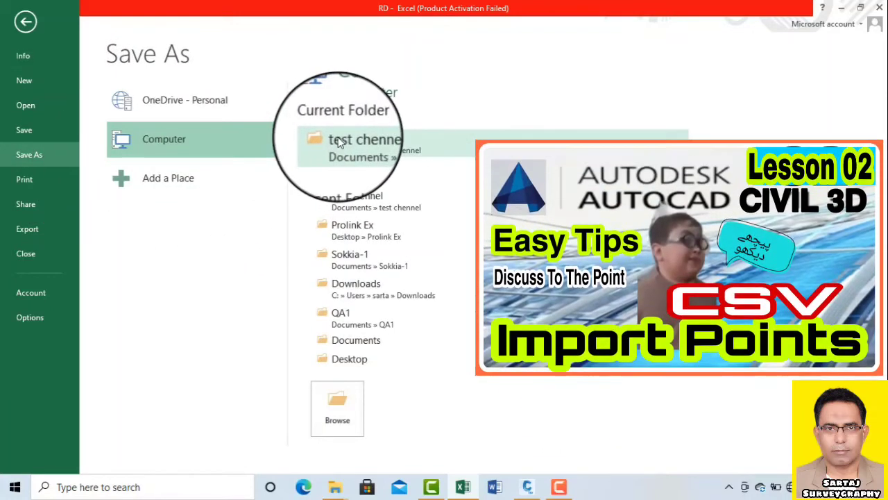
pyautogui.click(342, 141)
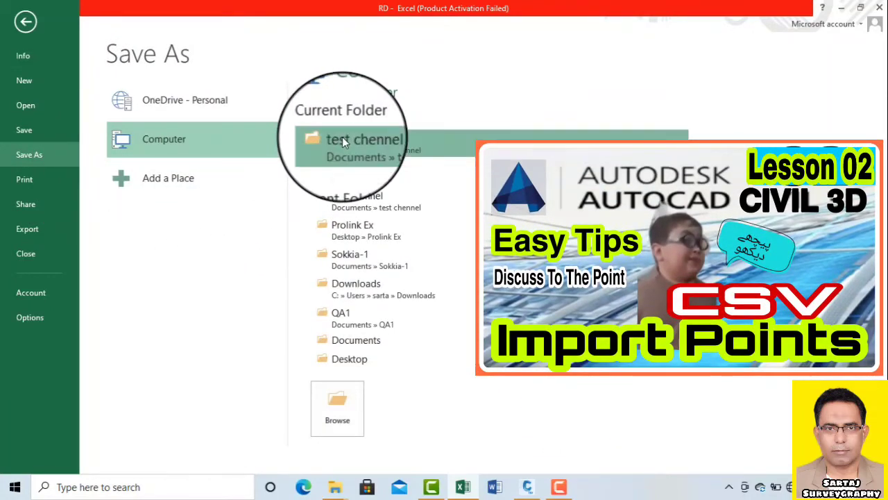
pyautogui.click(155, 239)
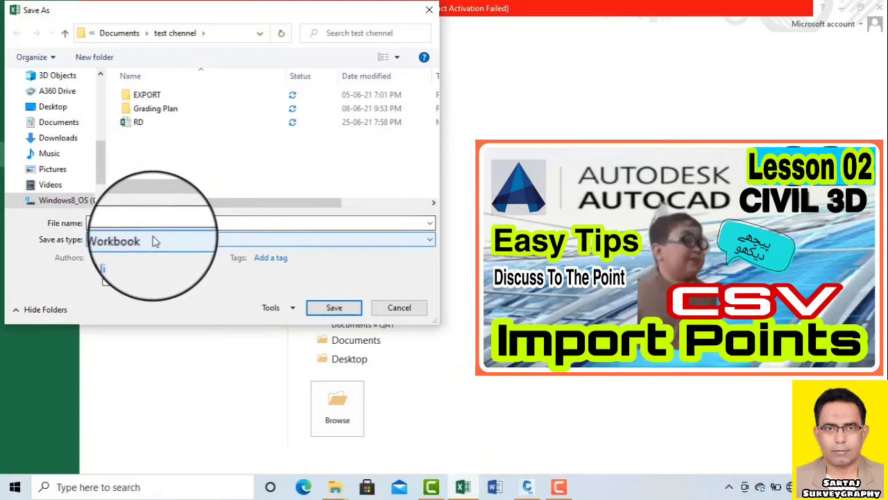
pyautogui.click(528, 154)
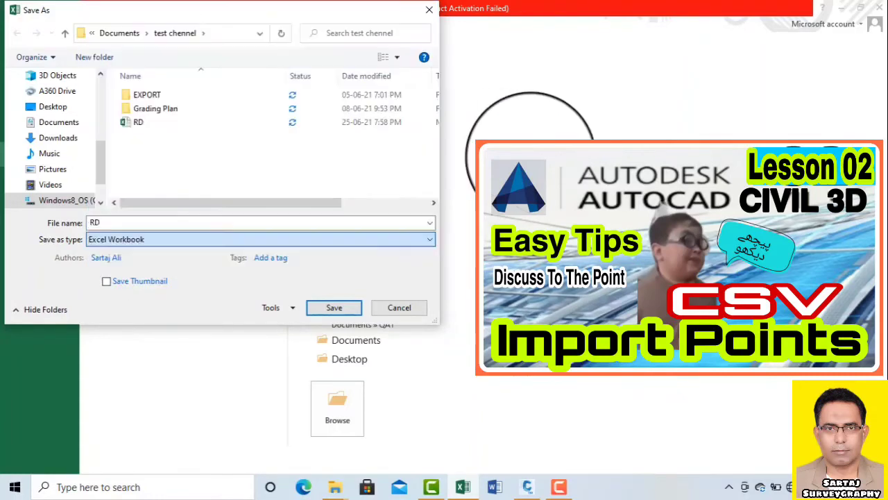
pyautogui.click(94, 239)
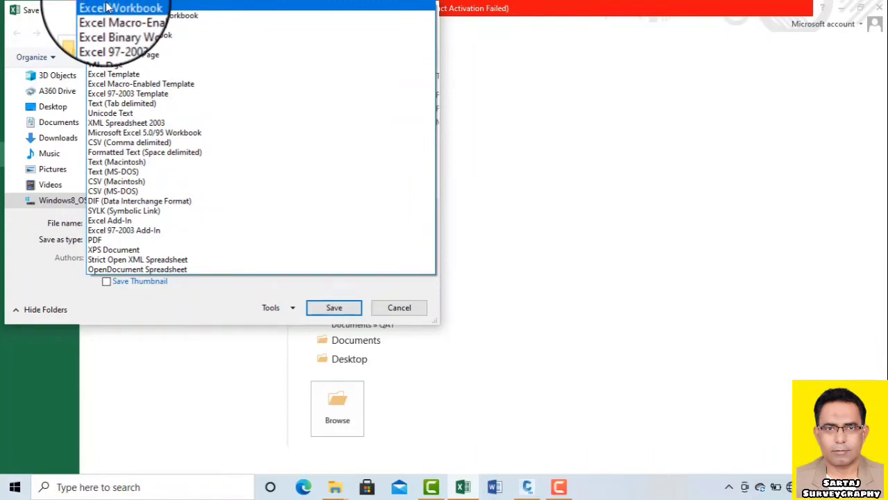
pyautogui.press('c')
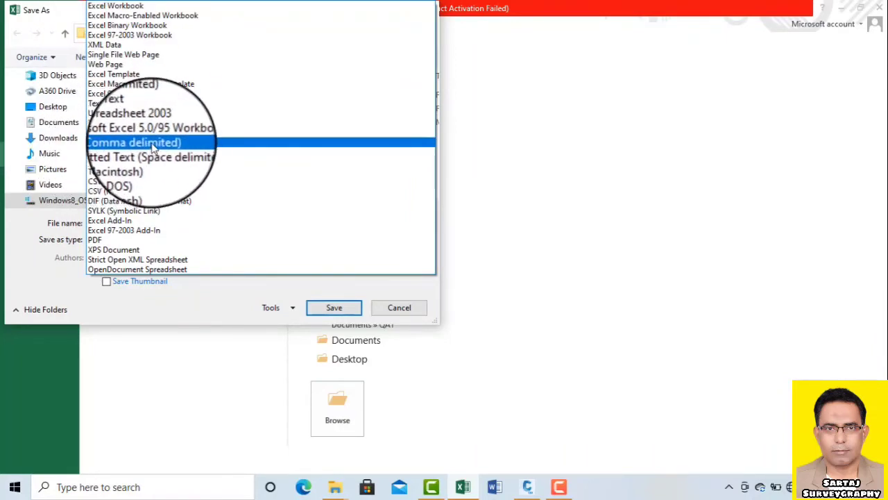
pyautogui.click(546, 79)
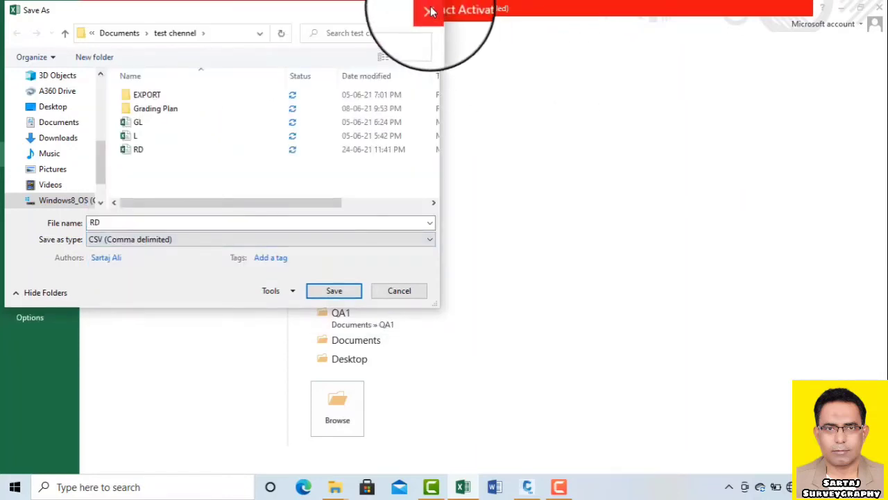
pyautogui.click(424, 10)
pyautogui.click(25, 22)
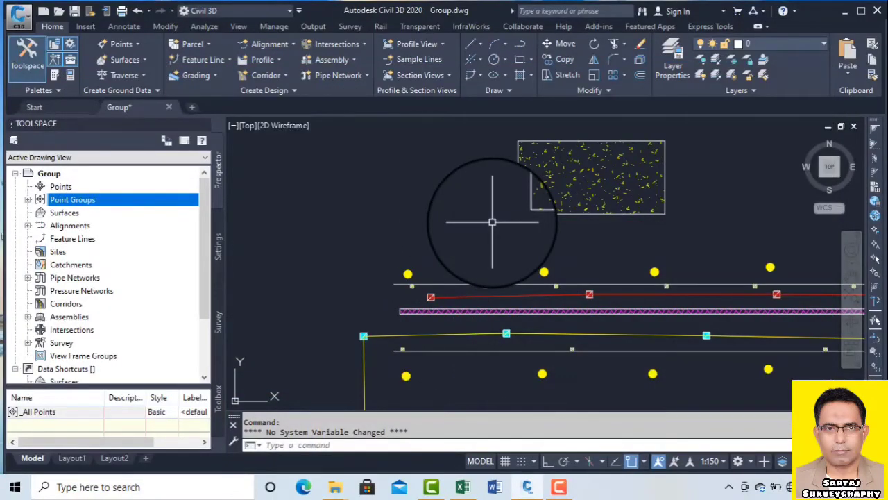
# In Civil 3D, open the point creation tools and check the Points Creation and Default Styles settings.
pyautogui.scroll(-3, 446, 222)
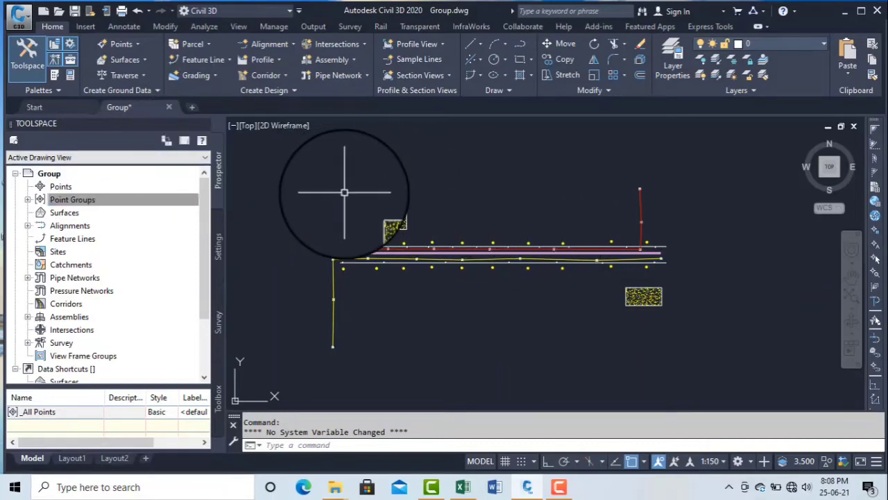
pyautogui.click(122, 45)
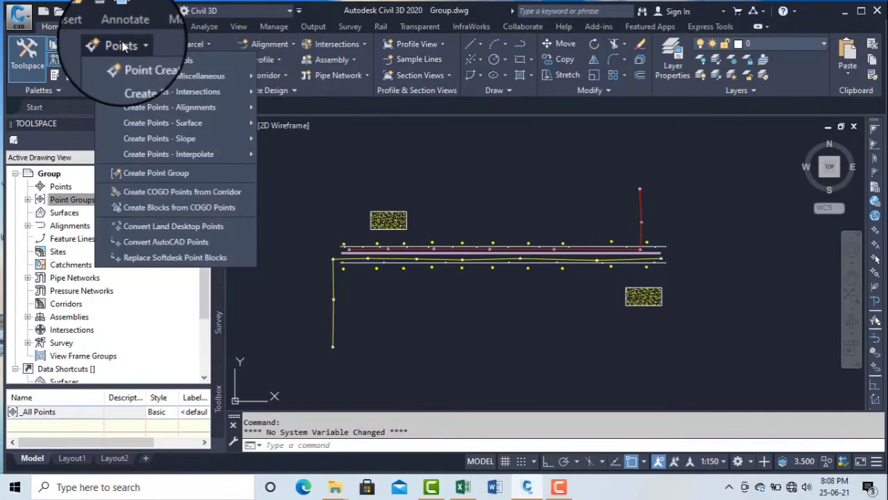
pyautogui.click(157, 60)
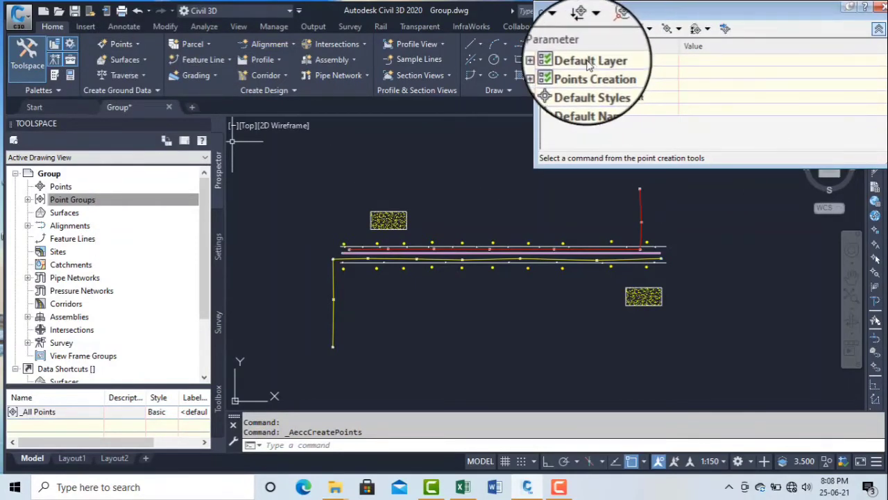
pyautogui.click(549, 73)
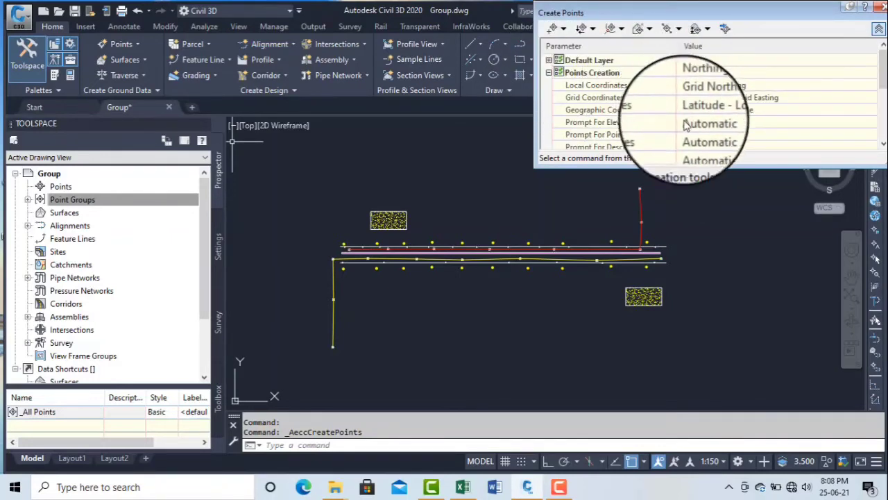
pyautogui.moveTo(884, 80); pyautogui.dragTo(884, 121)
pyautogui.click(549, 111)
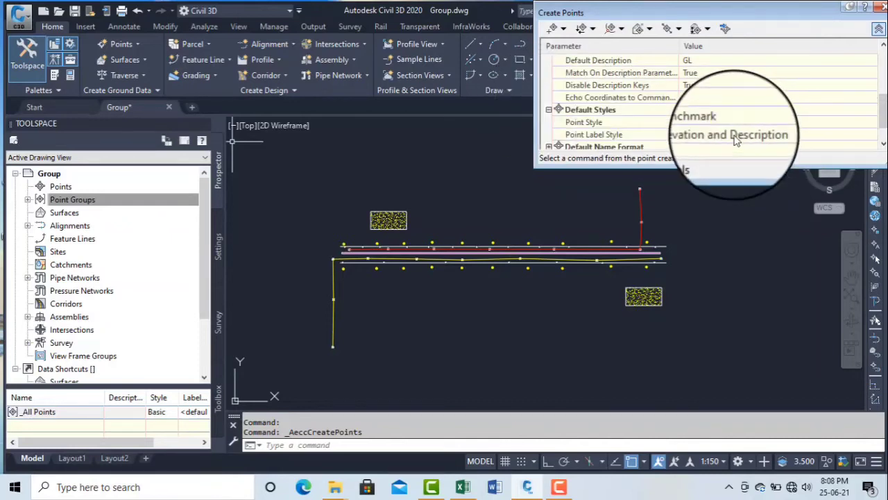
# Start Import Points and add the RD CSV file from the test chennel folder as the source.
pyautogui.click(725, 30)
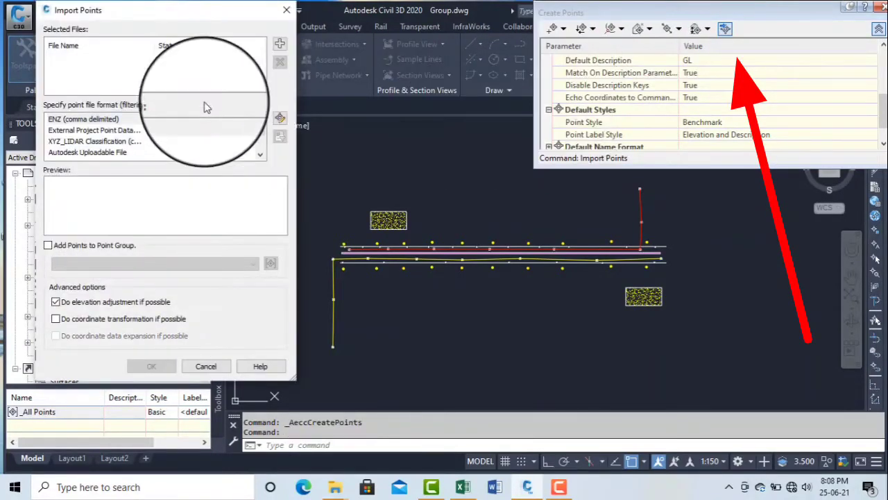
pyautogui.moveTo(180, 14); pyautogui.dragTo(209, 34)
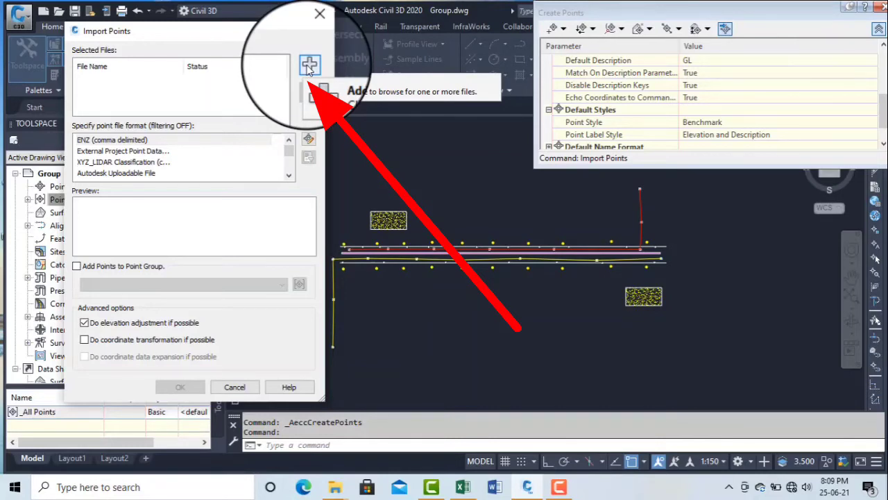
pyautogui.click(310, 66)
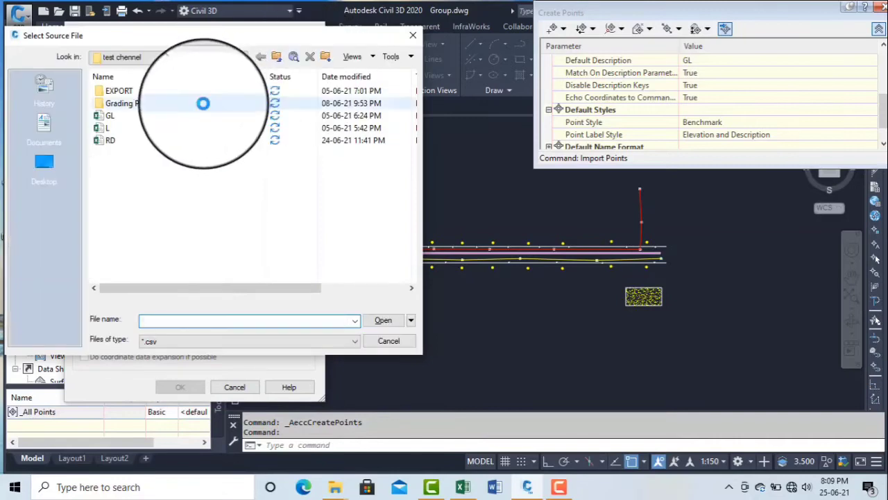
pyautogui.doubleClick(109, 140)
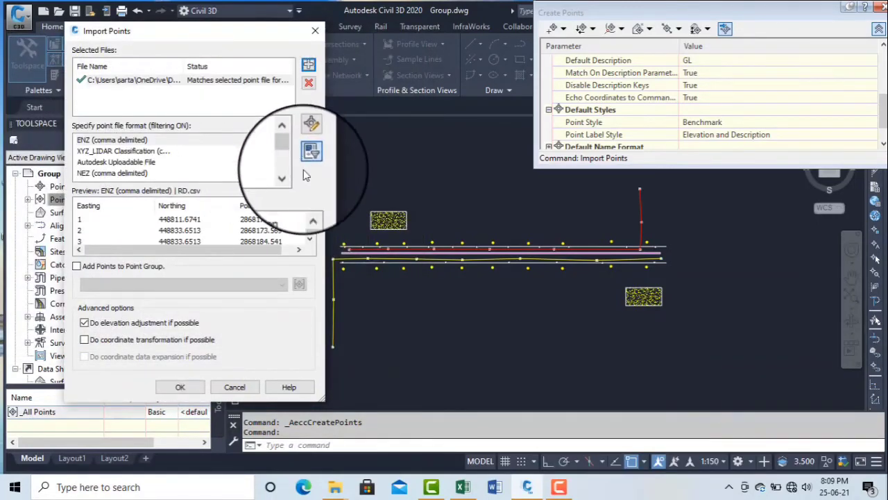
# Check the column order in the RD Excel sheet, select the matching PENZD (comma delimited) format in Civil 3D and widen the import dialog.
pyautogui.click(289, 175)
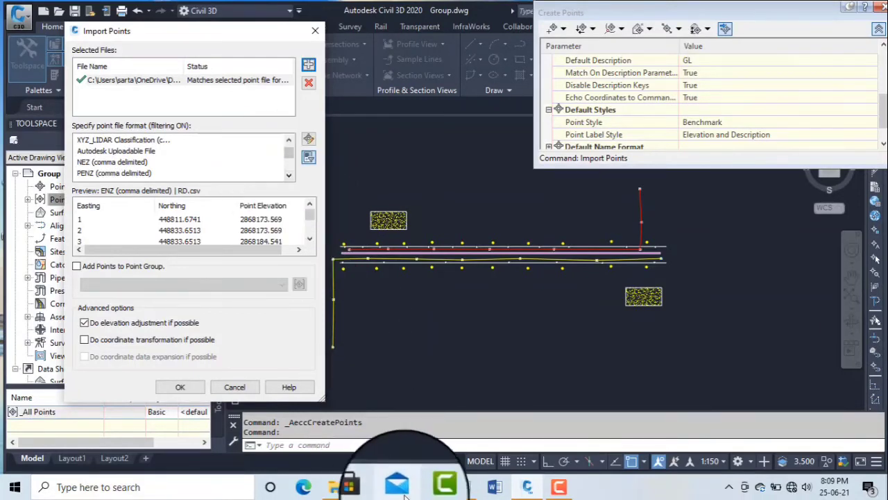
pyautogui.click(464, 488)
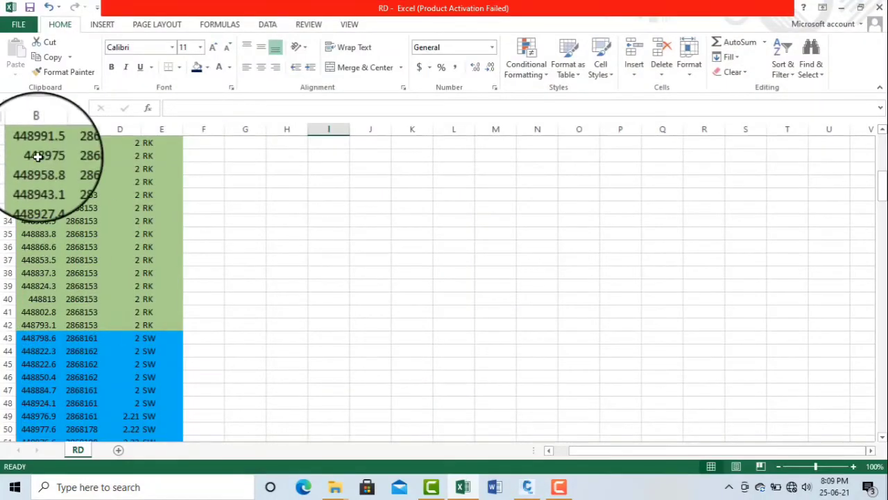
pyautogui.moveTo(604, 449); pyautogui.dragTo(591, 450)
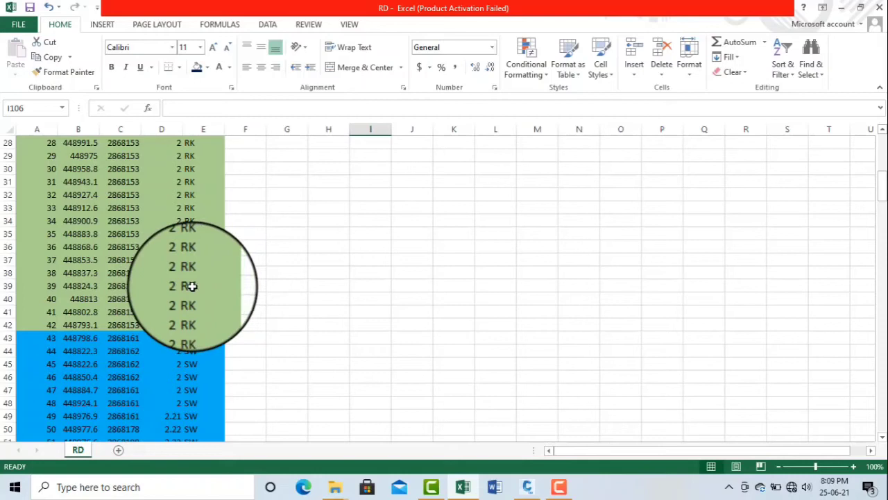
pyautogui.click(841, 8)
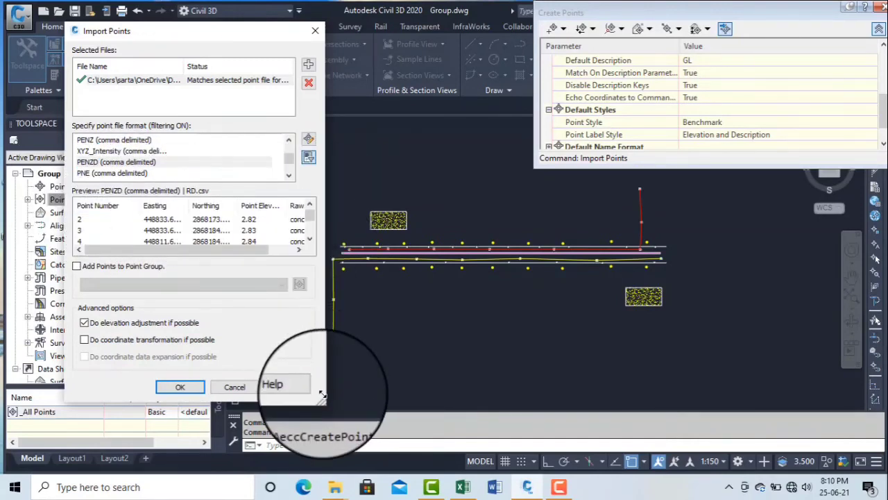
pyautogui.moveTo(330, 394); pyautogui.dragTo(424, 406)
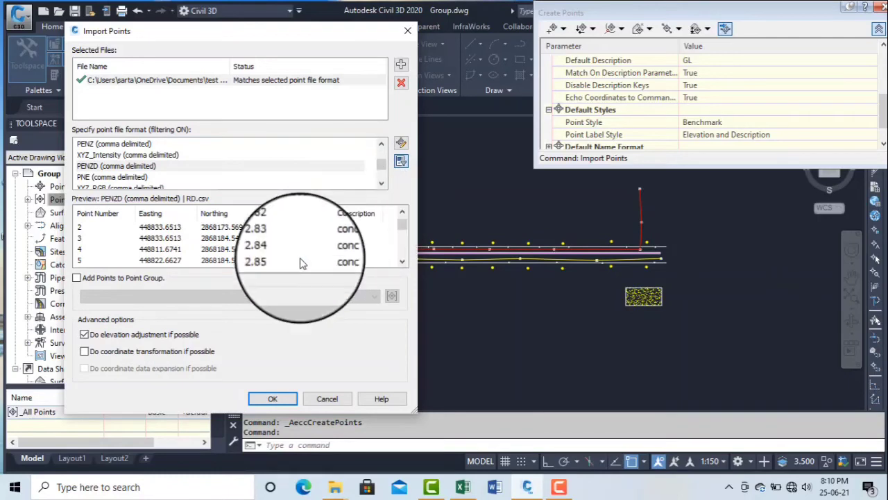
pyautogui.click(77, 278)
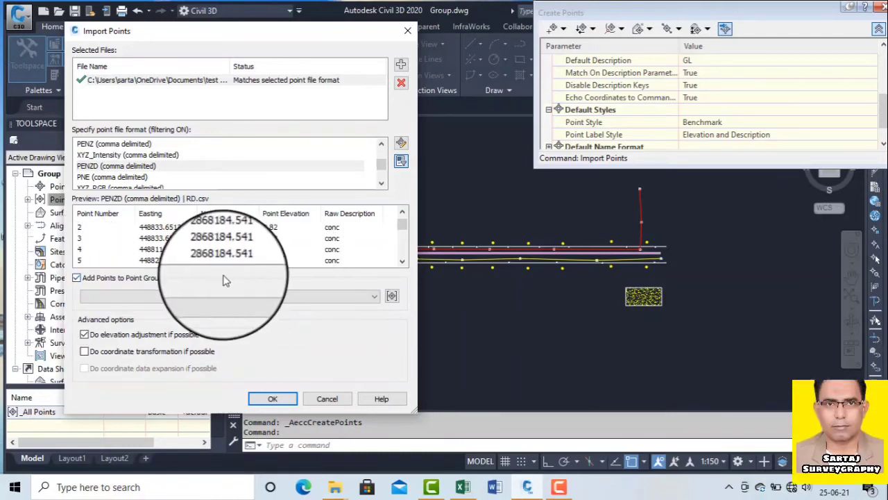
pyautogui.click(392, 297)
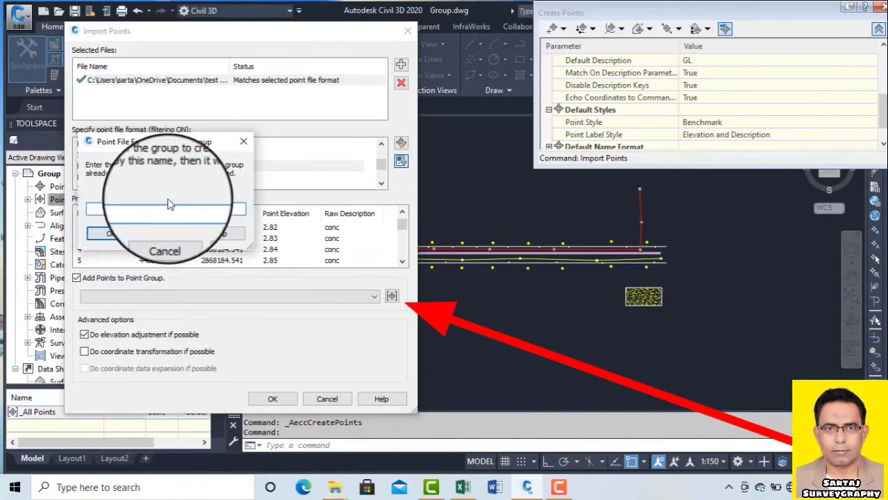
pyautogui.click(243, 141)
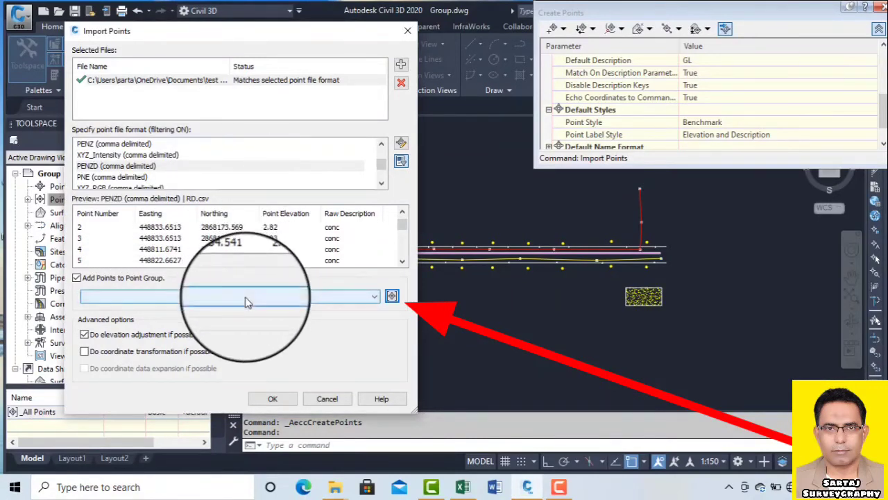
pyautogui.click(374, 296)
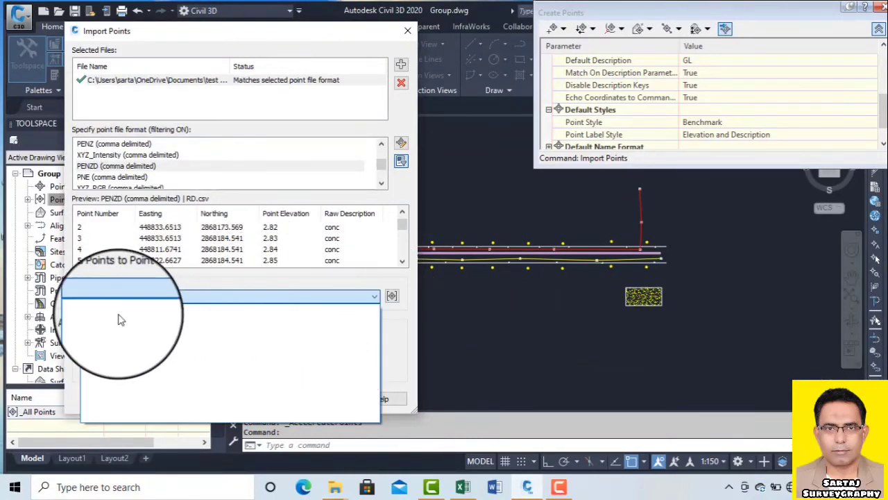
pyautogui.click(374, 298)
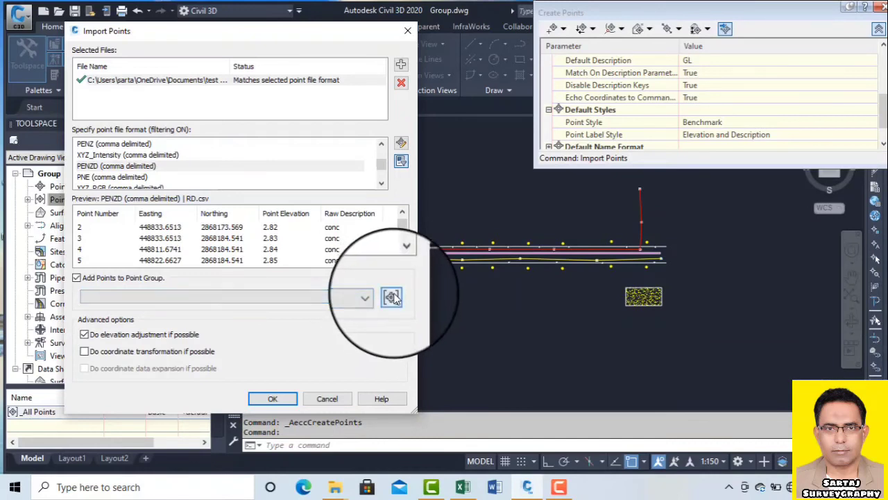
pyautogui.click(391, 297)
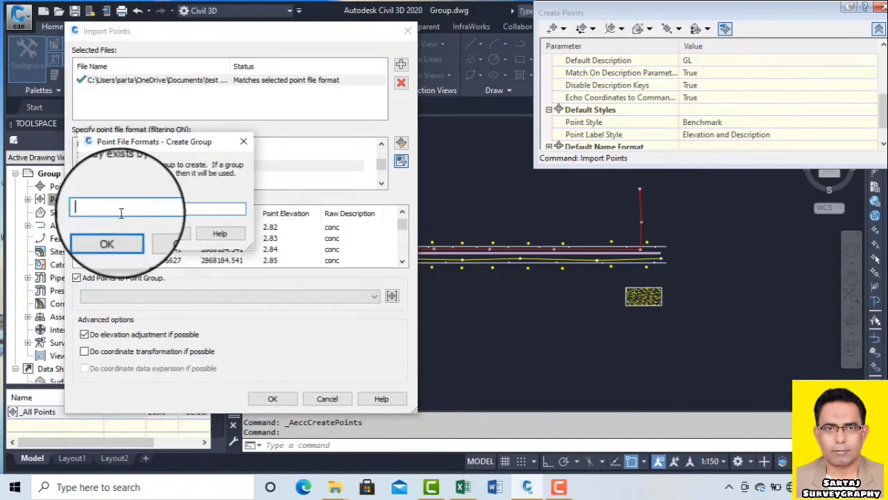
pyautogui.click(243, 141)
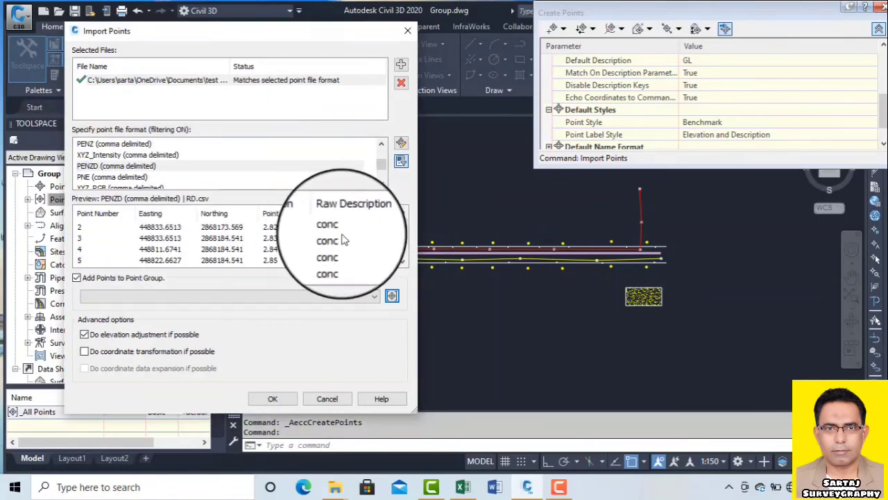
# Review the raw descriptions in the preview and import the RD.csv points without adding them to a point group.
pyautogui.scroll(-2, 399, 248)
pyautogui.moveTo(397, 242)
pyautogui.mouseDown()
pyautogui.moveTo(393, 257)
pyautogui.moveTo(396, 240)
pyautogui.mouseUp()
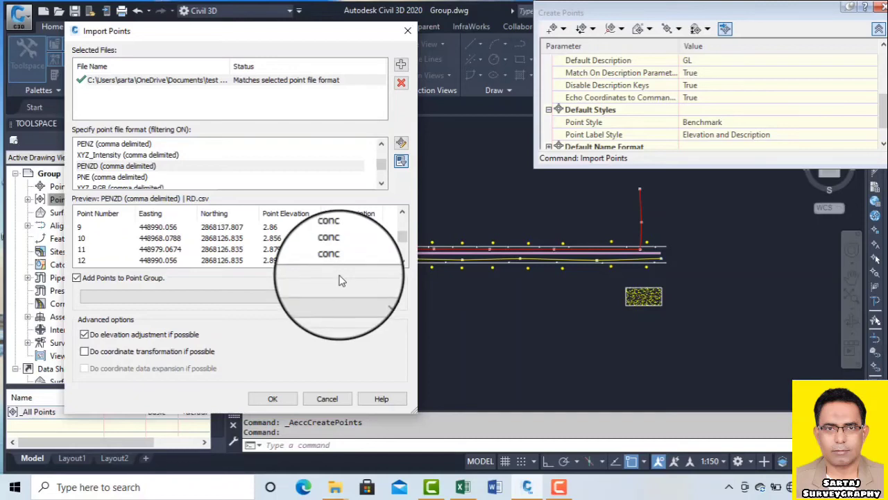
pyautogui.click(77, 278)
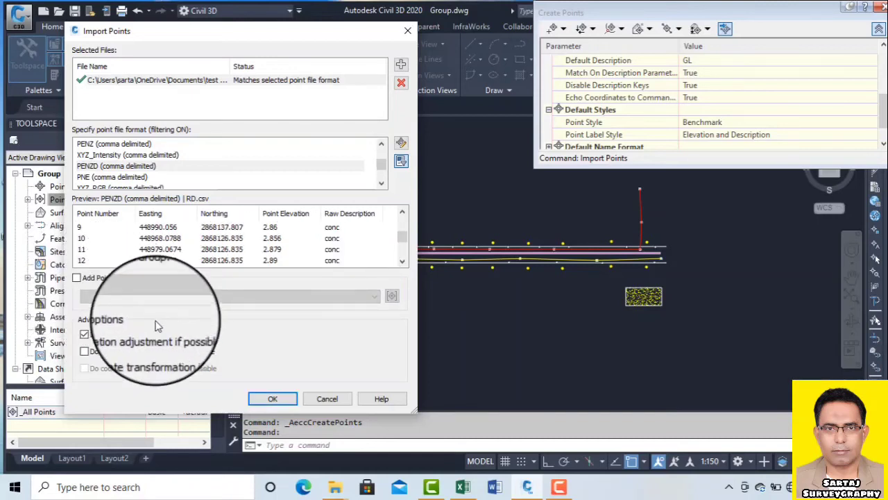
pyautogui.click(273, 398)
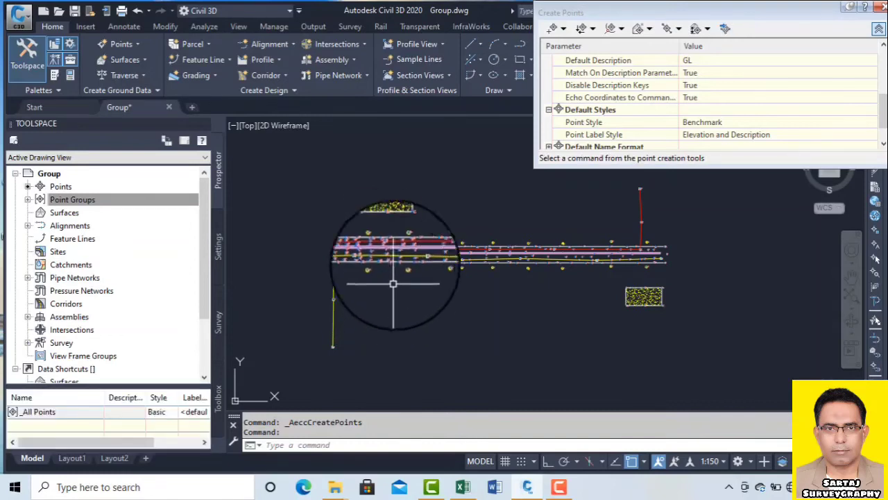
# Inspect the label size on the imported road points and set the drawing's annotation scale to 1:100.
pyautogui.scroll(5, 375, 257)
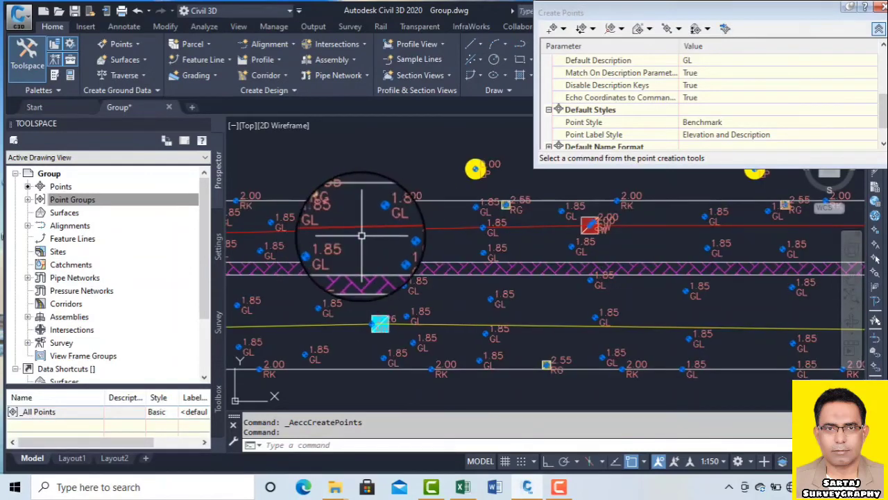
pyautogui.scroll(-4, 486, 263)
pyautogui.scroll(8, 357, 208)
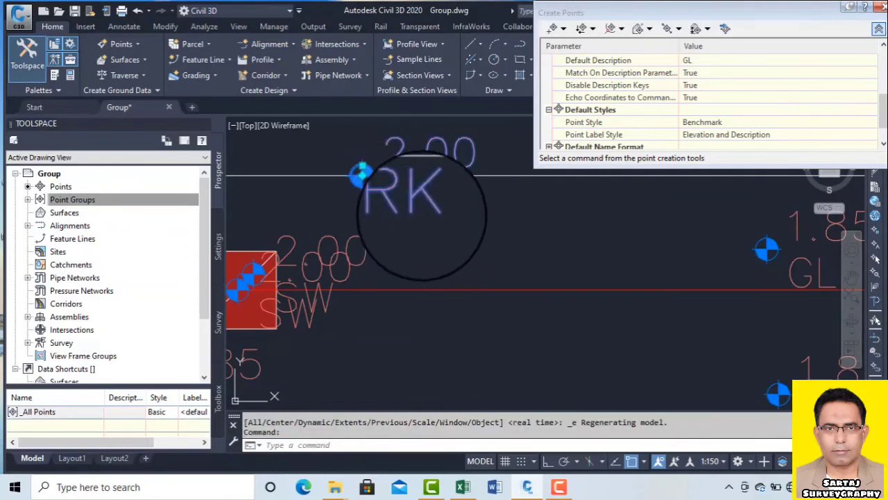
pyautogui.click(366, 175)
pyautogui.scroll(-5, 444, 236)
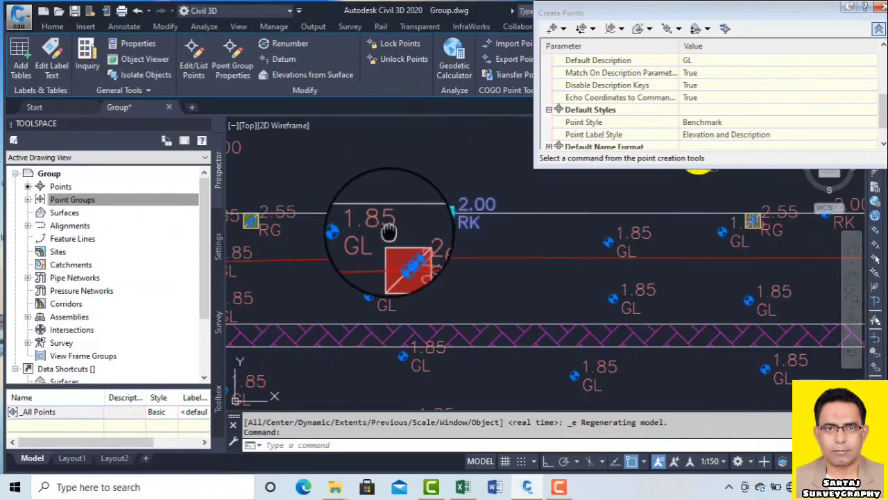
pyautogui.moveTo(367, 175); pyautogui.dragTo(512, 184, button='middle')
pyautogui.scroll(4, 399, 219)
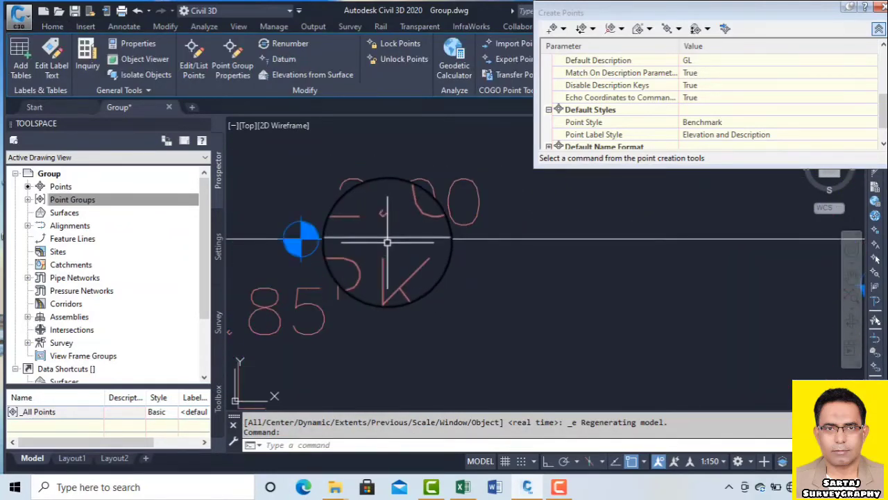
pyautogui.click(718, 460)
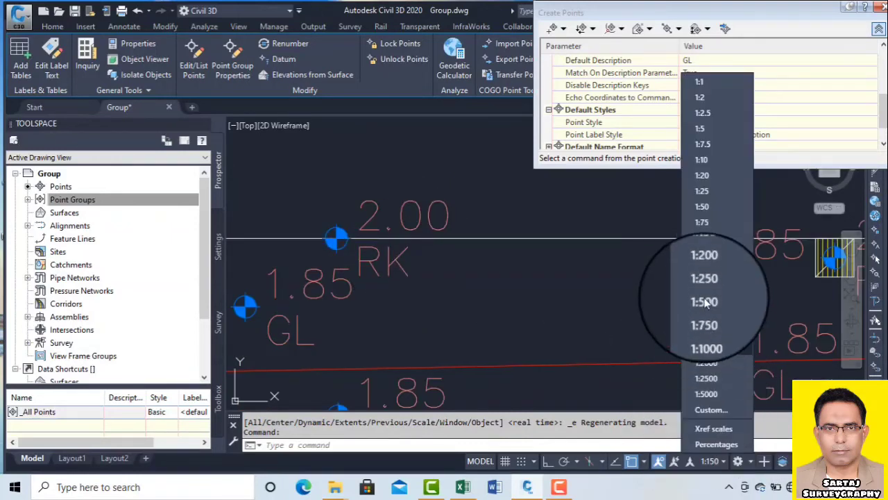
pyautogui.click(711, 236)
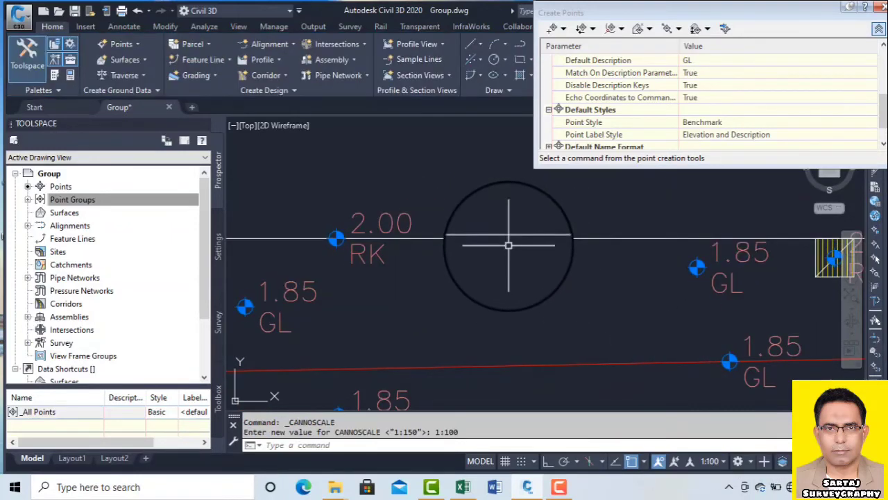
# Examine the imported GL ground points and the MH points on the cyan squares along the yellow line.
pyautogui.scroll(-5, 452, 243)
pyautogui.scroll(6, 452, 254)
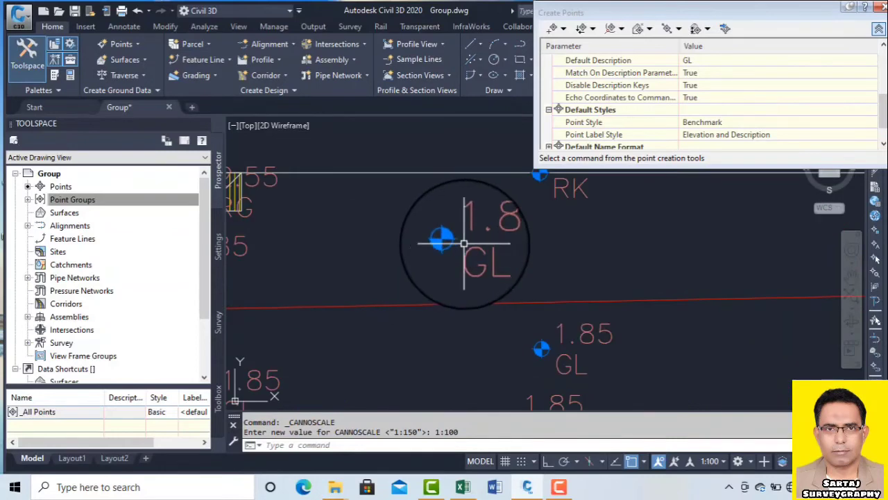
pyautogui.scroll(-5, 454, 235)
pyautogui.scroll(5, 485, 305)
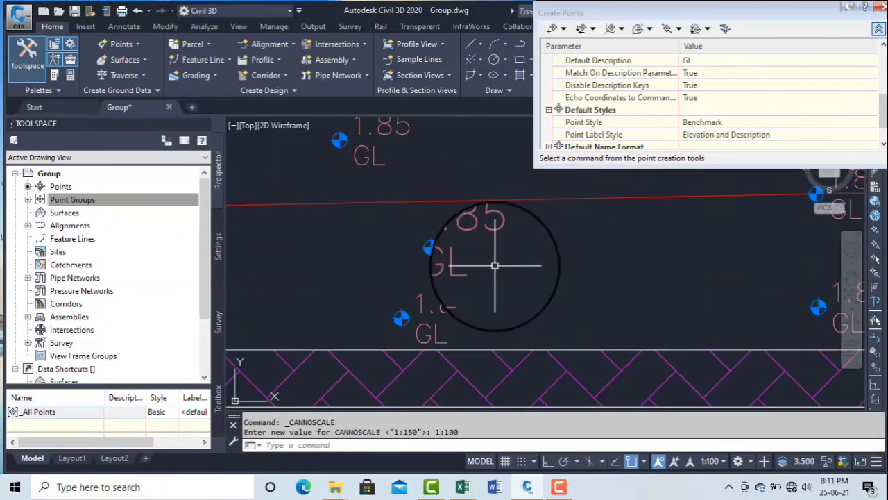
pyautogui.scroll(-5, 495, 265)
pyautogui.scroll(5, 486, 318)
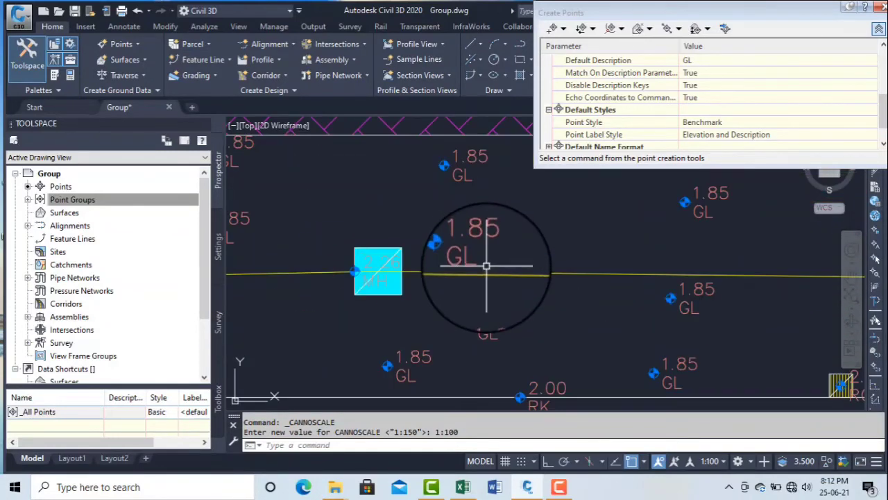
pyautogui.scroll(5, 402, 271)
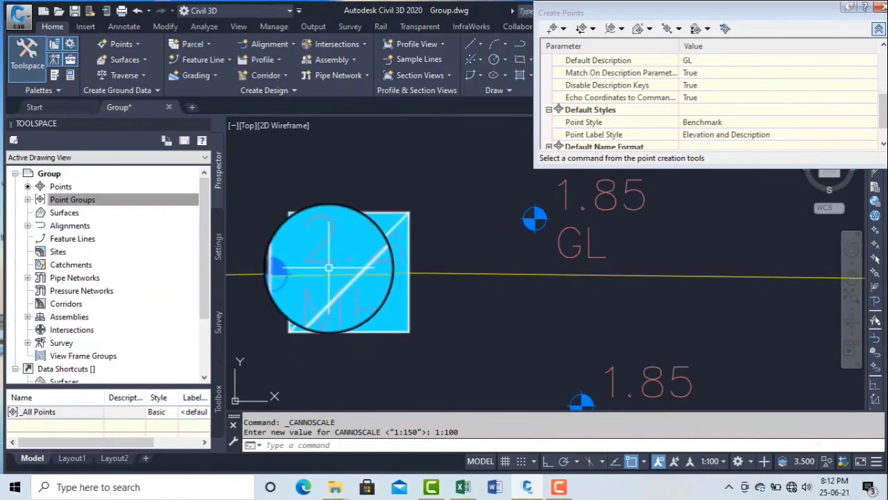
pyautogui.scroll(-5, 331, 269)
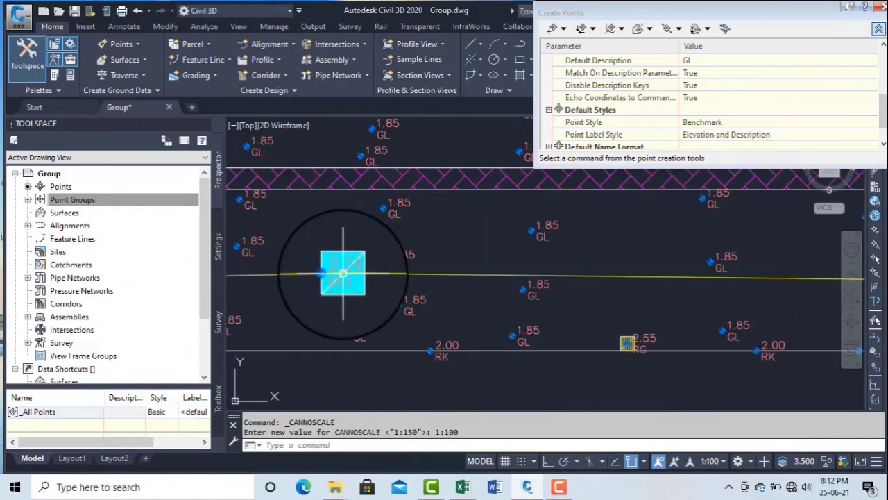
pyautogui.scroll(-5, 644, 287)
pyautogui.scroll(6, 666, 291)
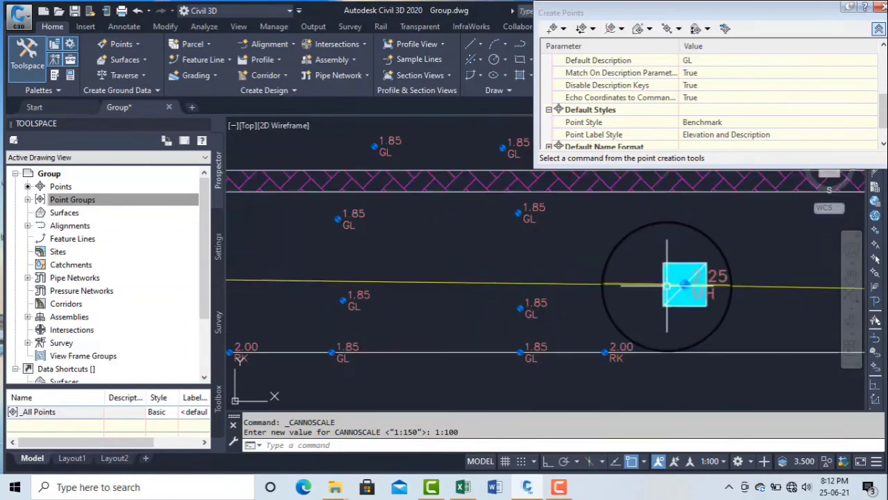
pyautogui.moveTo(670, 289); pyautogui.dragTo(534, 288, button='middle')
pyautogui.scroll(3, 534, 287)
pyautogui.scroll(-6, 540, 288)
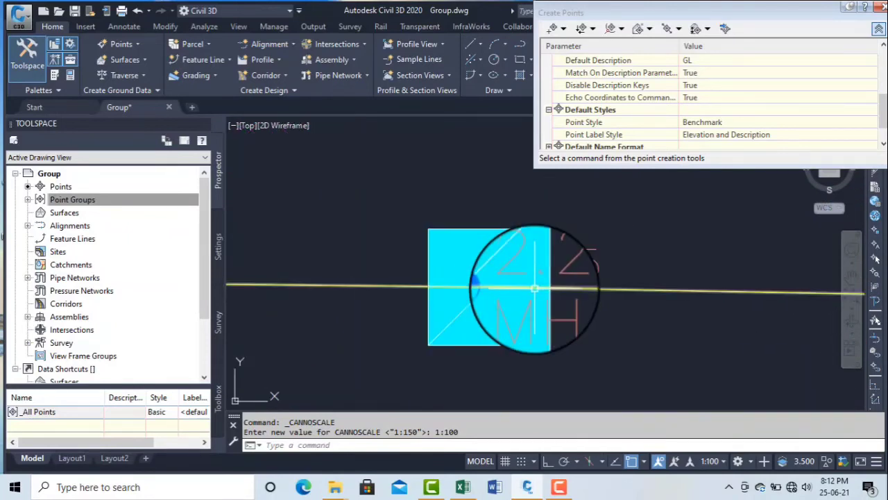
# Examine the SW points on the red squares along the red line and the RG points on the hatched squares.
pyautogui.scroll(4, 381, 349)
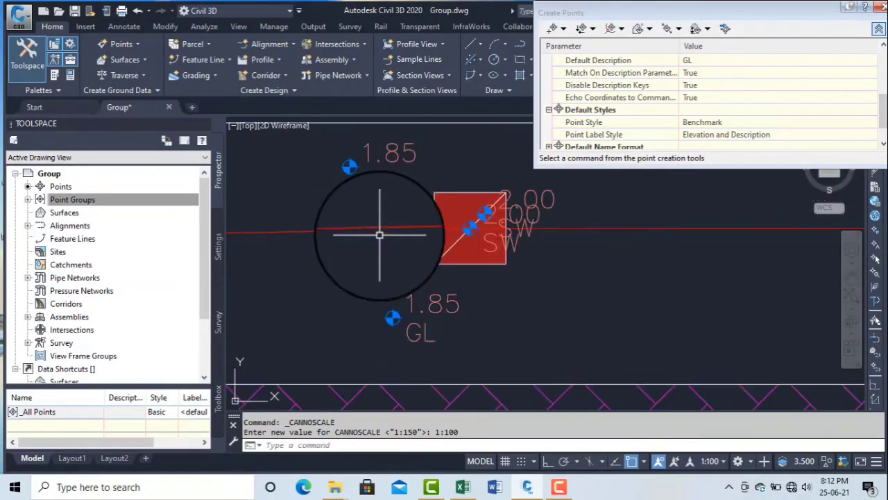
pyautogui.scroll(3, 533, 240)
pyautogui.moveTo(533, 240); pyautogui.dragTo(438, 278, button='middle')
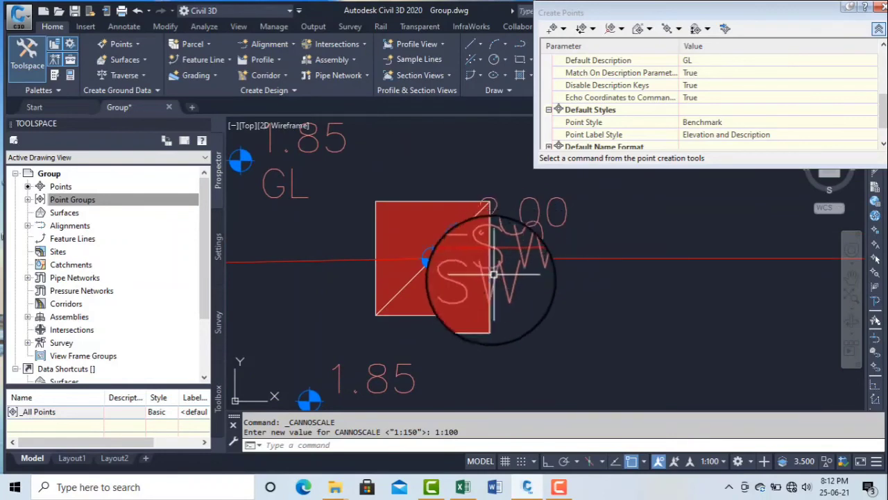
pyautogui.scroll(-3, 421, 205)
pyautogui.scroll(2, 539, 278)
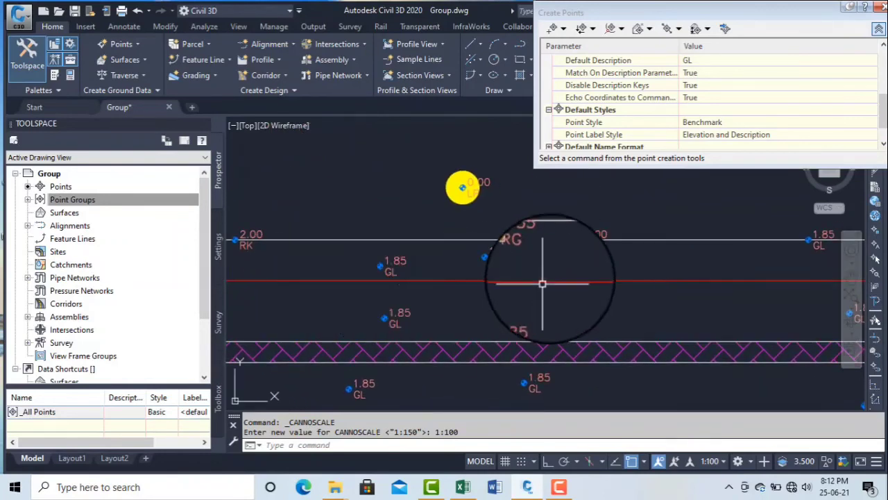
pyautogui.moveTo(539, 278); pyautogui.dragTo(392, 276, button='middle')
pyautogui.scroll(4, 680, 306)
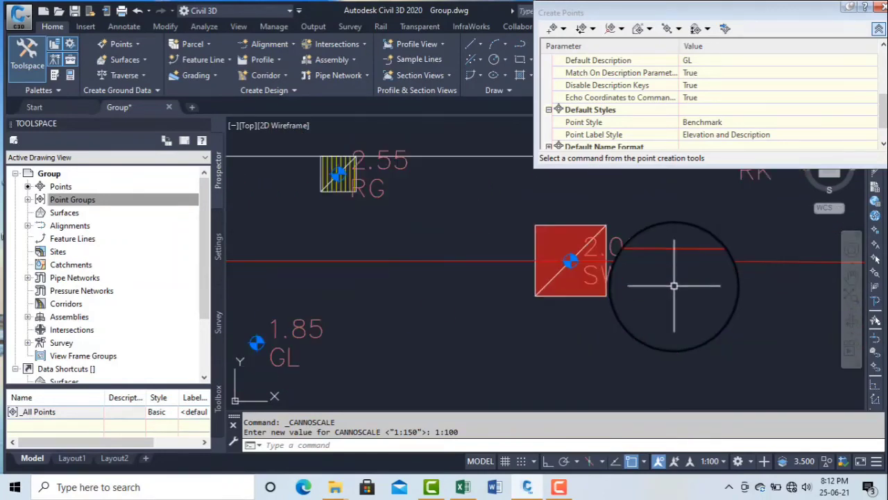
pyautogui.scroll(-3, 531, 268)
pyautogui.scroll(5, 615, 293)
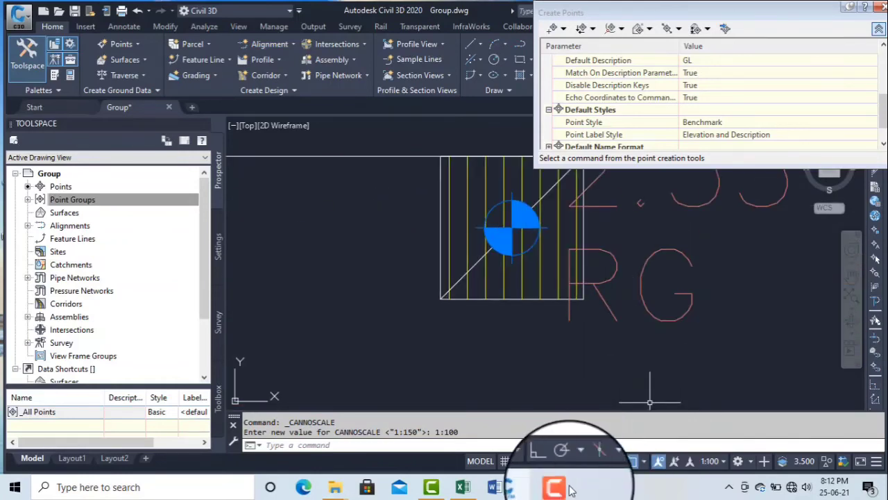
# Move the label of an LP point above the road off its yellow circle so it gets a leader.
pyautogui.scroll(-3, 759, 317)
pyautogui.scroll(3, 654, 327)
pyautogui.scroll(-3, 684, 258)
pyautogui.scroll(5, 677, 260)
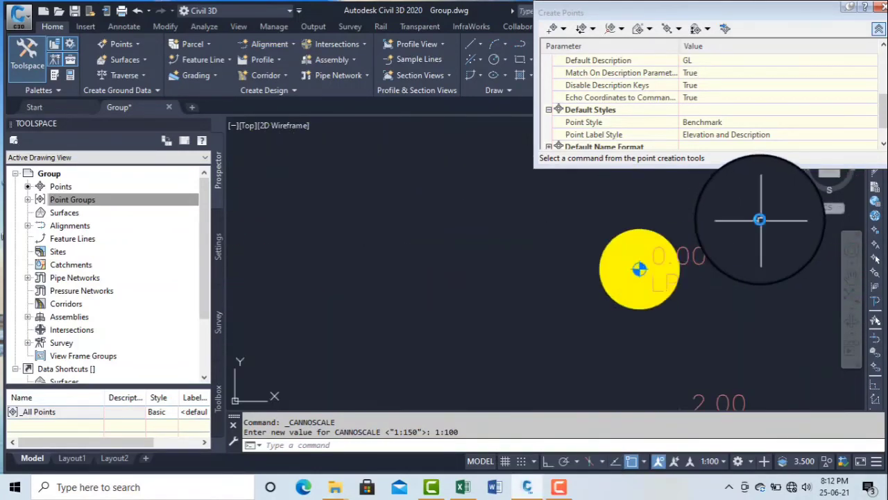
pyautogui.click(662, 272)
pyautogui.click(655, 253)
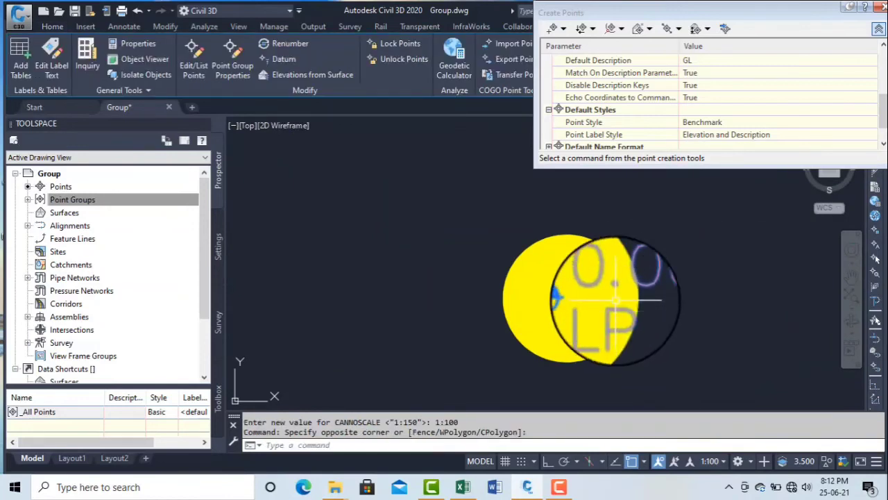
pyautogui.click(566, 288)
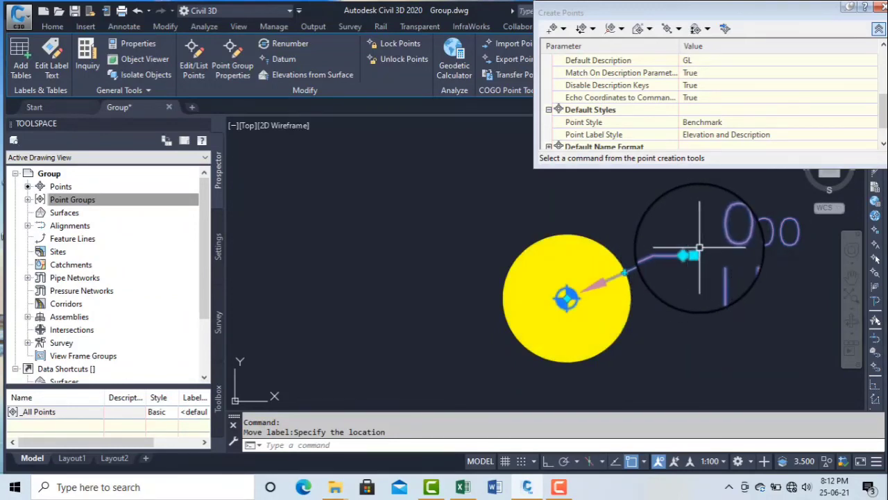
# Move the label of the LP point above the road's western end off its yellow circle so it gets a leader.
pyautogui.scroll(-5, 699, 247)
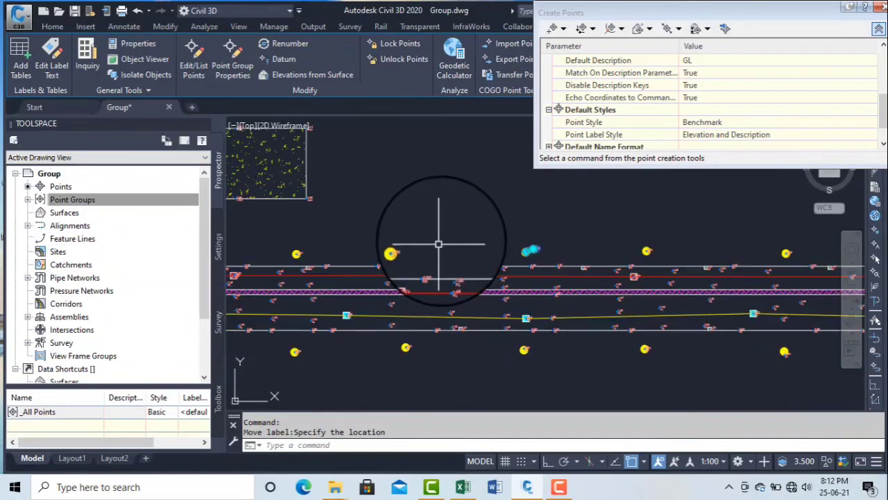
pyautogui.scroll(3, 386, 202)
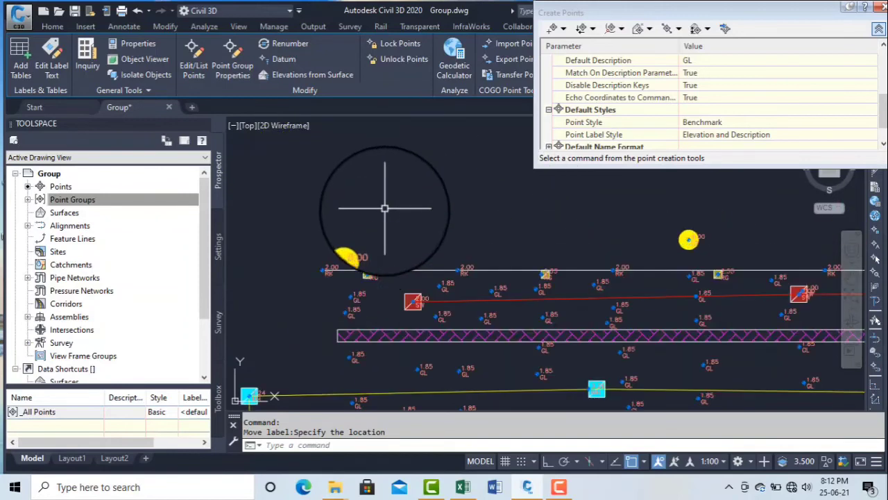
pyautogui.scroll(5, 375, 222)
pyautogui.click(411, 240)
pyautogui.click(387, 233)
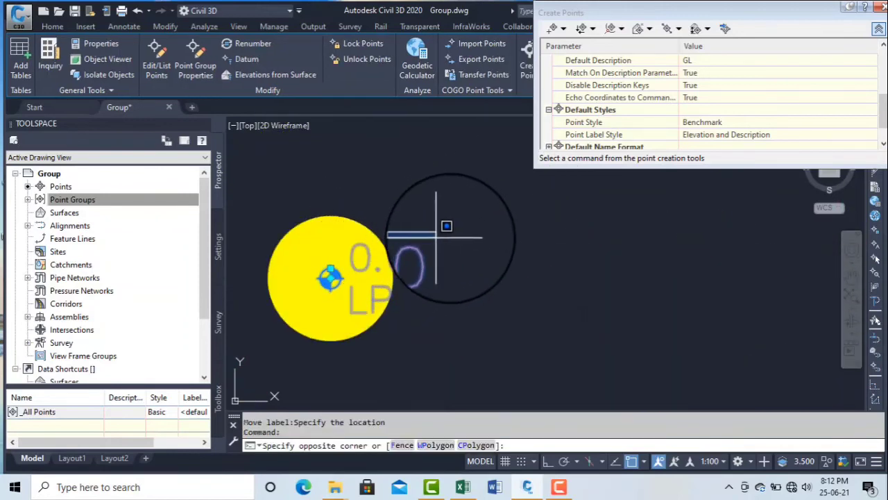
pyautogui.click(485, 289)
pyautogui.click(330, 268)
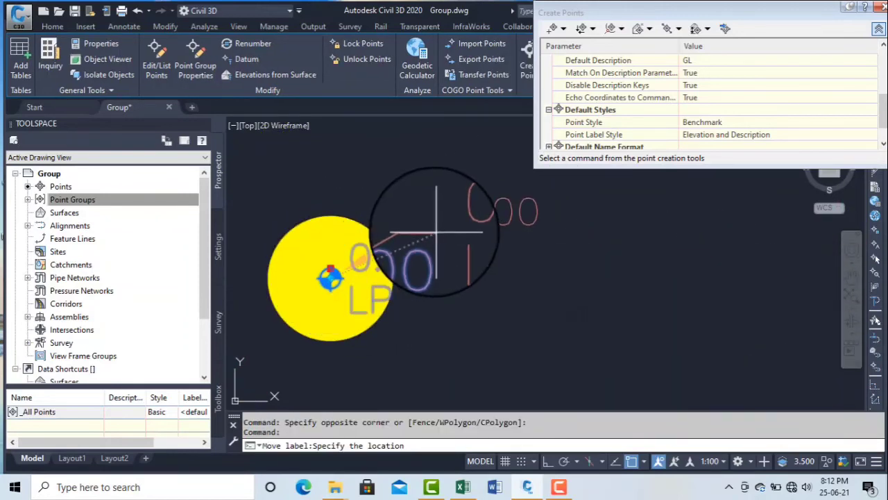
pyautogui.click(429, 221)
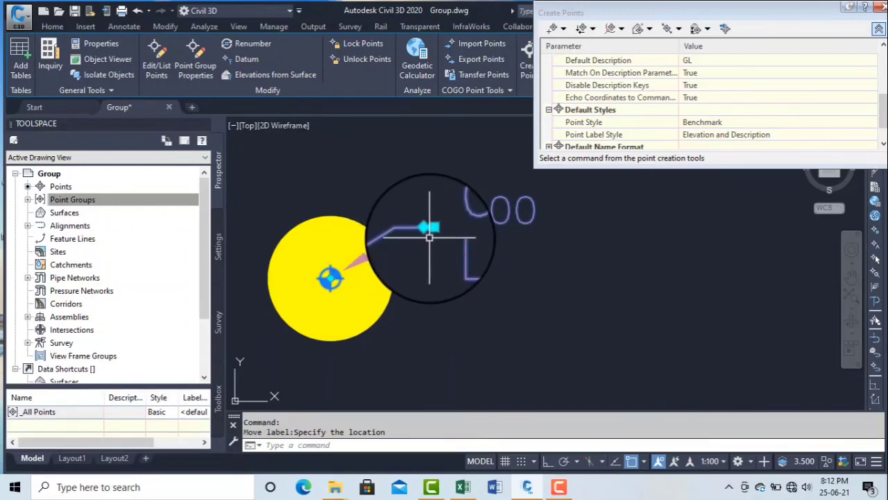
pyautogui.scroll(-3, 430, 237)
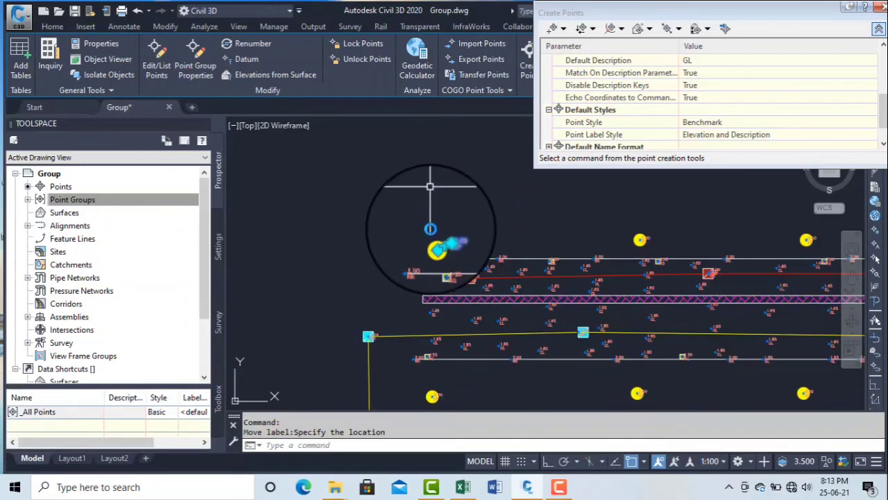
# Examine the conc points along the outline of the hatched rectangle north of the road.
pyautogui.scroll(5, 444, 208)
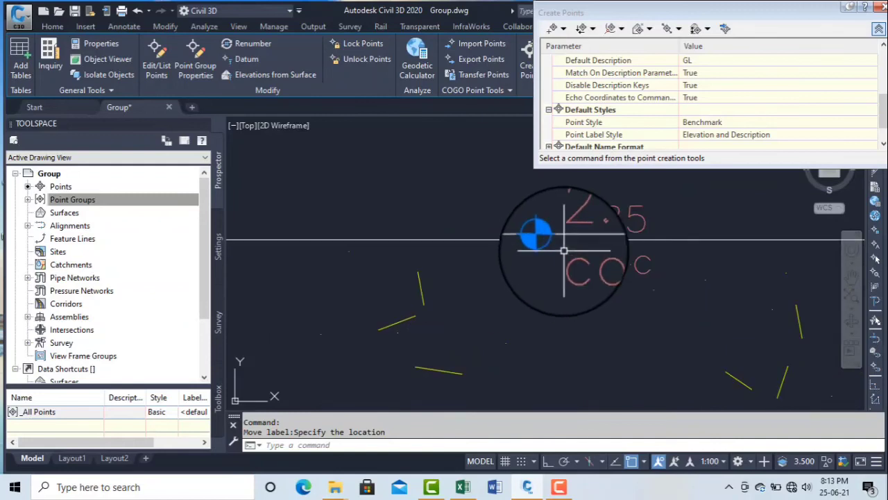
pyautogui.scroll(-4, 549, 243)
pyautogui.scroll(-3, 472, 317)
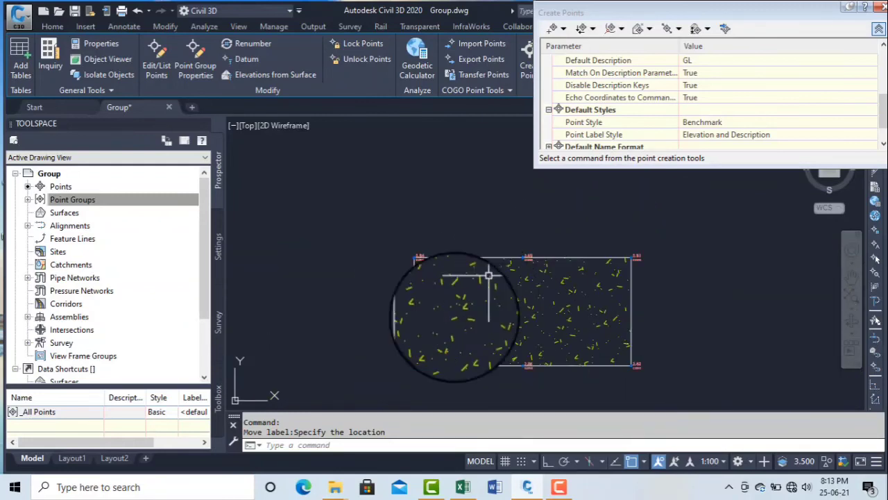
pyautogui.scroll(5, 476, 257)
pyautogui.moveTo(462, 297); pyautogui.dragTo(500, 231, button='middle')
pyautogui.scroll(-3, 447, 261)
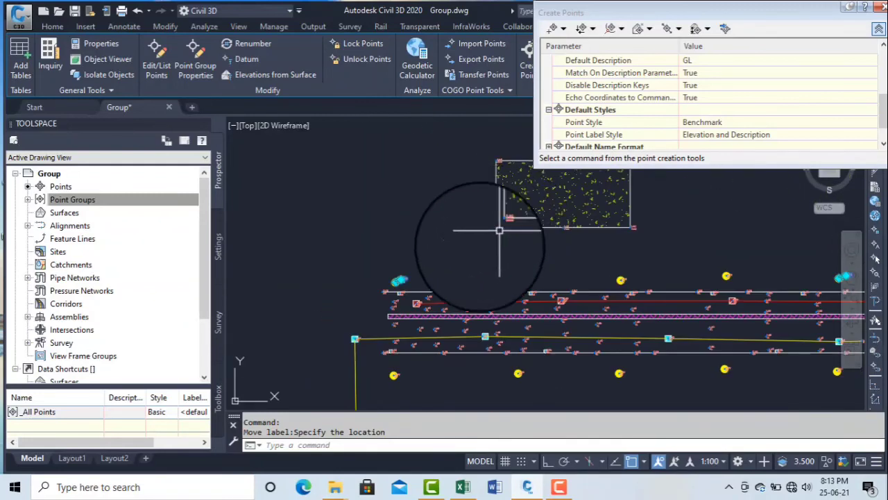
pyautogui.scroll(4, 406, 282)
pyautogui.scroll(-3, 409, 322)
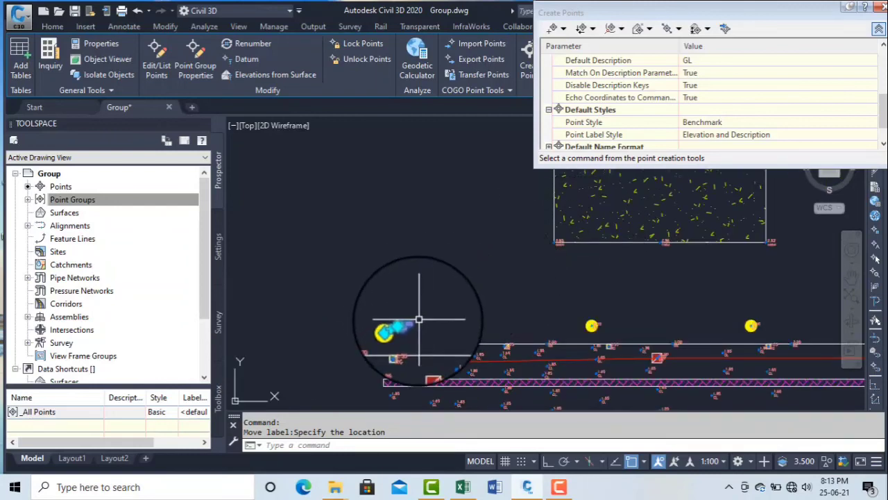
pyautogui.moveTo(502, 262); pyautogui.dragTo(335, 304, button='middle')
pyautogui.scroll(4, 475, 296)
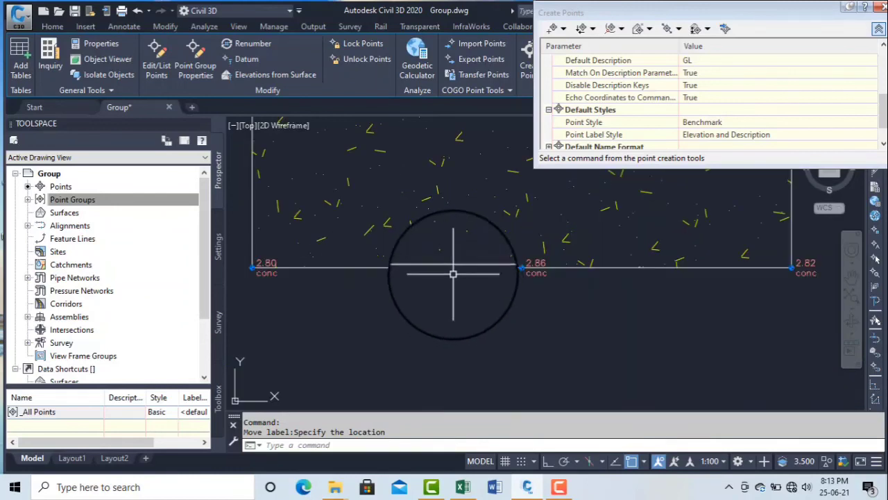
# Examine the RK points on the white line along the road's northern edge.
pyautogui.scroll(-8, 452, 273)
pyautogui.scroll(4, 444, 273)
pyautogui.moveTo(400, 396); pyautogui.dragTo(401, 346, button='middle')
pyautogui.scroll(4, 392, 347)
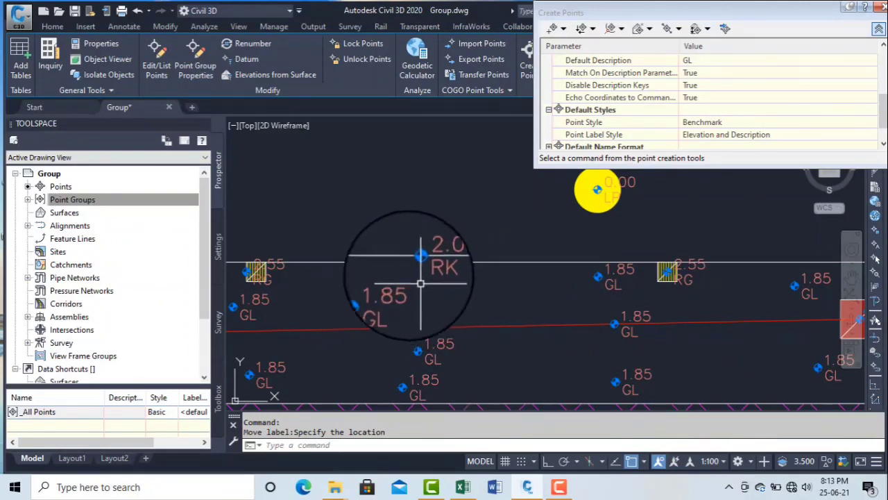
pyautogui.scroll(-6, 420, 283)
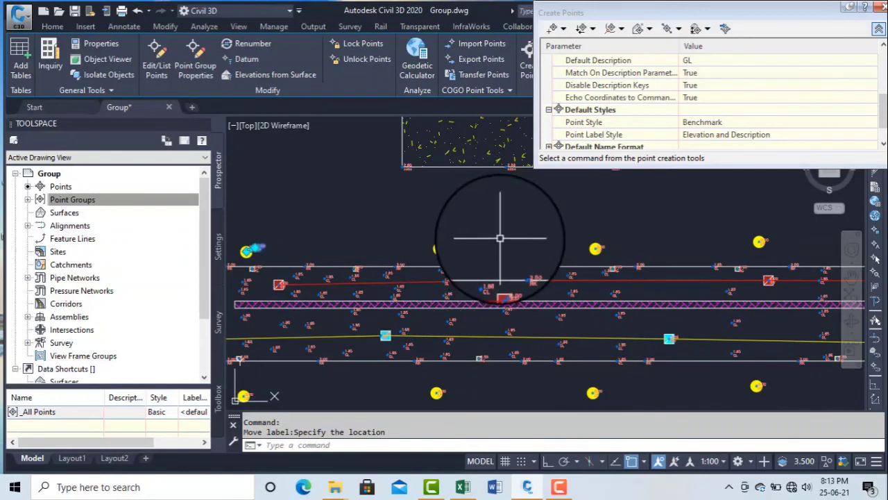
# Review the imported points along the whole road, from its western start to the eastern end near the second hatched rectangle.
pyautogui.scroll(2, 500, 238)
pyautogui.scroll(-8, 427, 247)
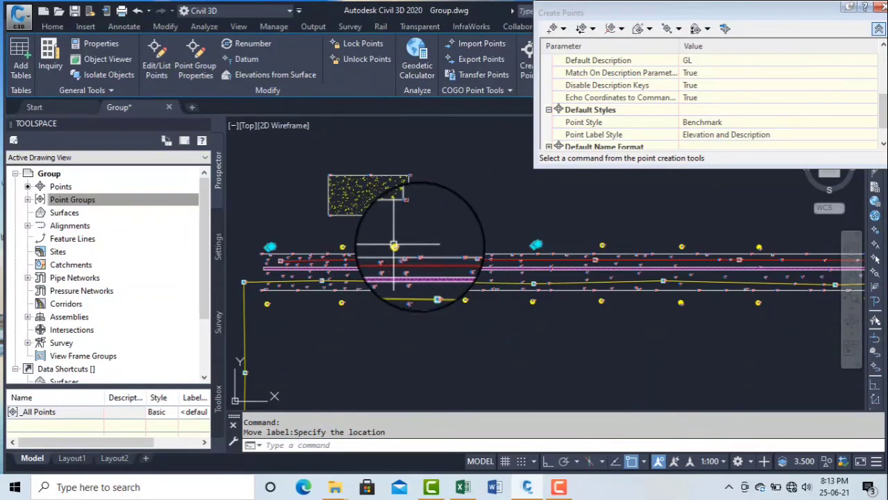
pyautogui.scroll(4, 637, 266)
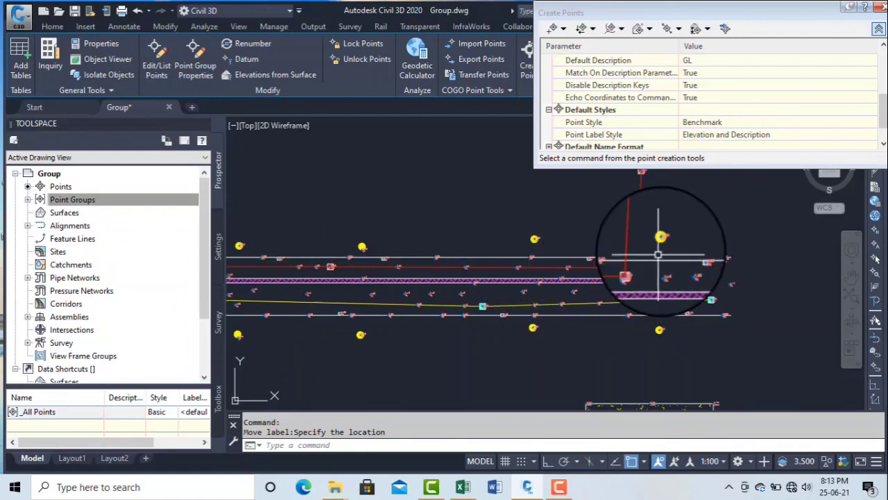
pyautogui.scroll(4, 658, 255)
pyautogui.scroll(-6, 660, 247)
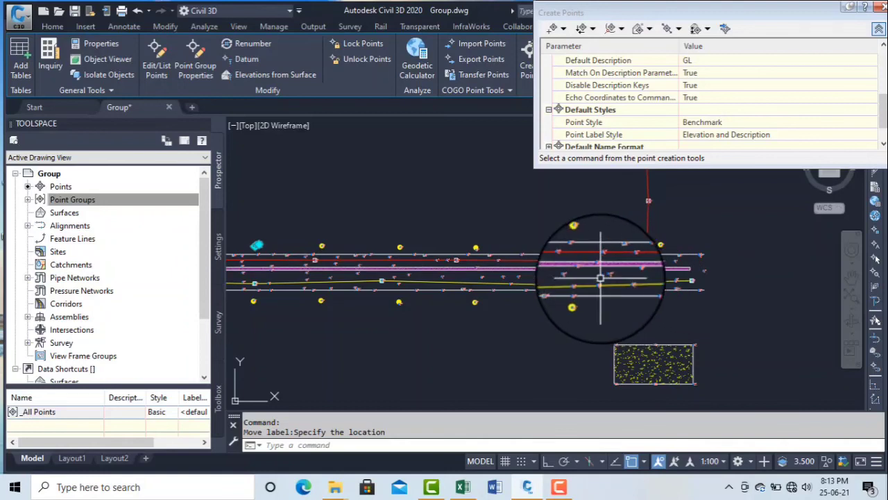
pyautogui.scroll(-3, 458, 264)
pyautogui.scroll(5, 430, 278)
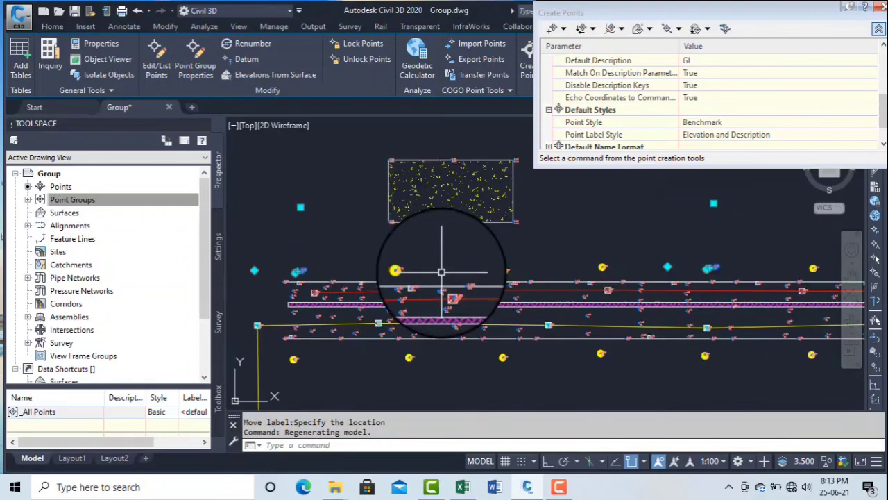
pyautogui.scroll(-3, 407, 269)
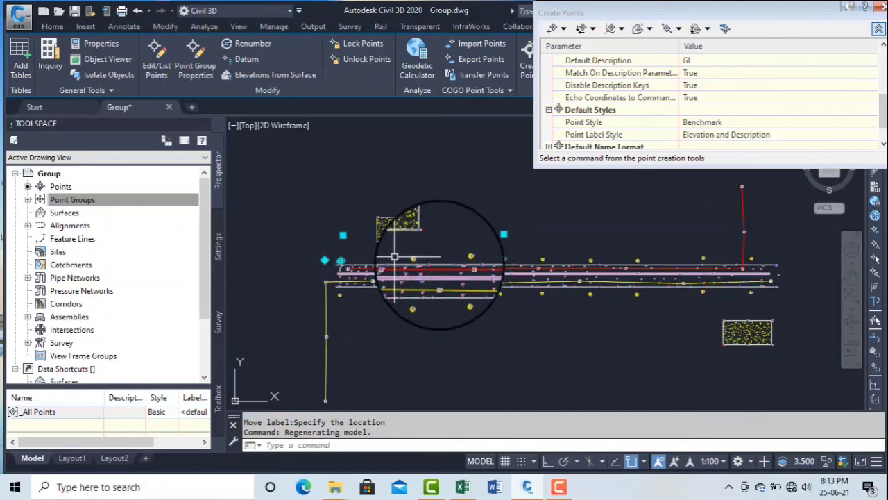
pyautogui.click(558, 487)
pyautogui.click(826, 433)
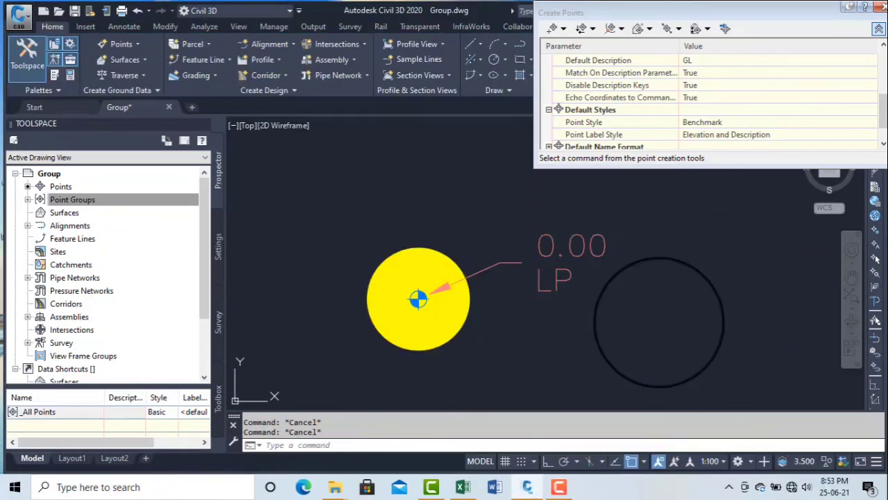